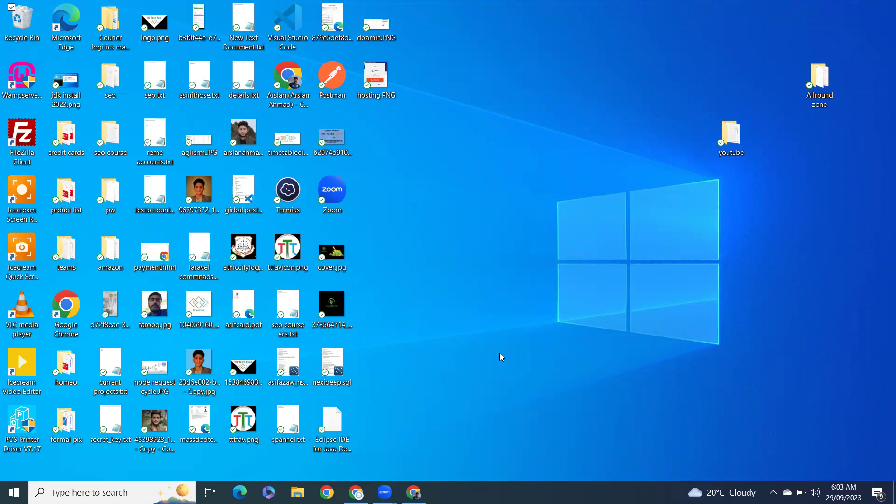
- Search for php in Chrome and open the php.net Downloads page listing PHP 8.2.11
{"action": "left_click", "coordinate": [413, 492]}
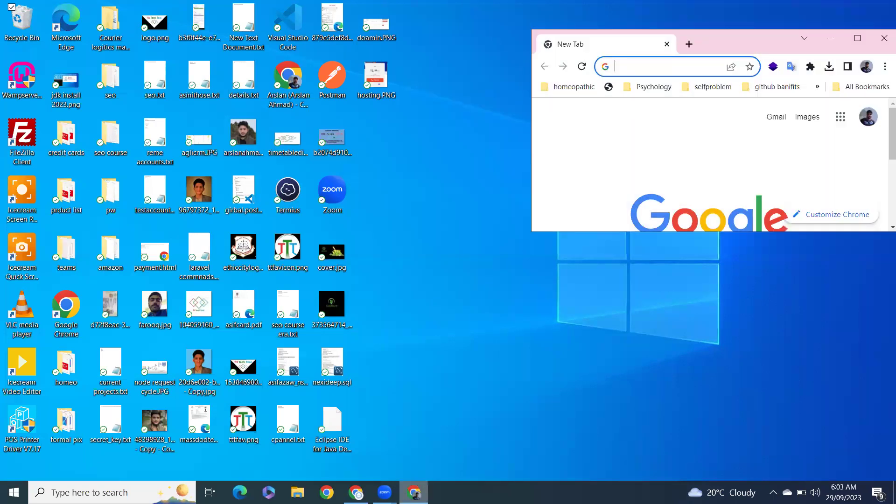
{"action": "left_click", "coordinate": [858, 38]}
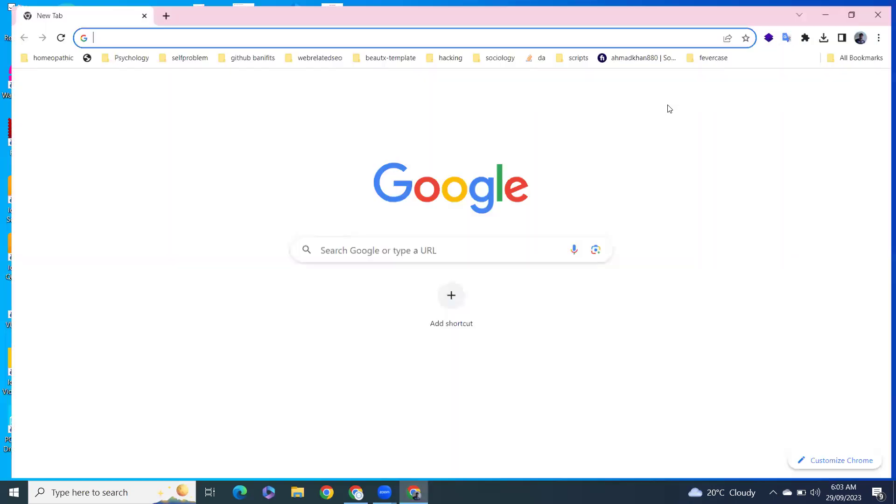
{"action": "type", "text": "php"}
{"action": "key", "text": "Return"}
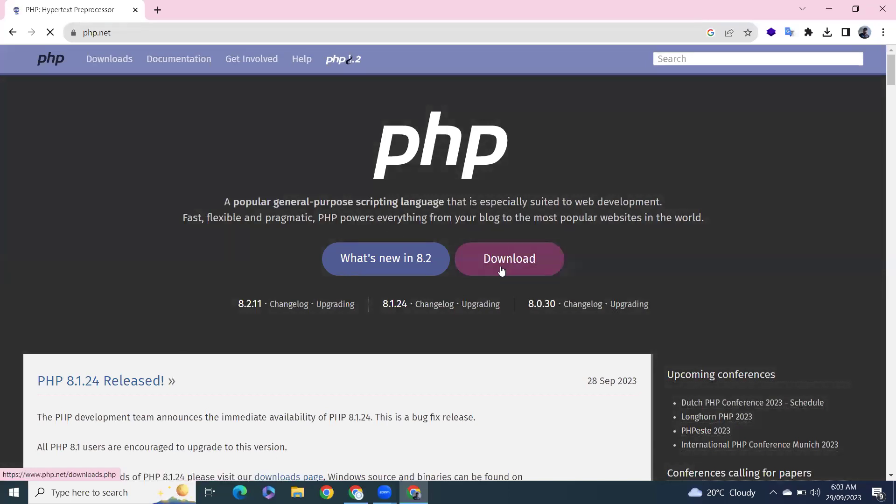
{"action": "left_click", "coordinate": [516, 270]}
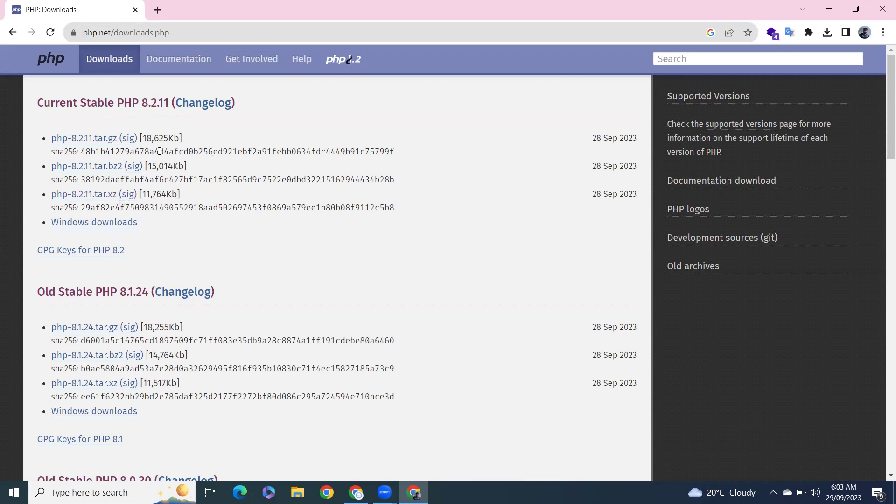
{"action": "scroll", "coordinate": [278, 208], "scroll_direction": "down", "scroll_amount": 1}
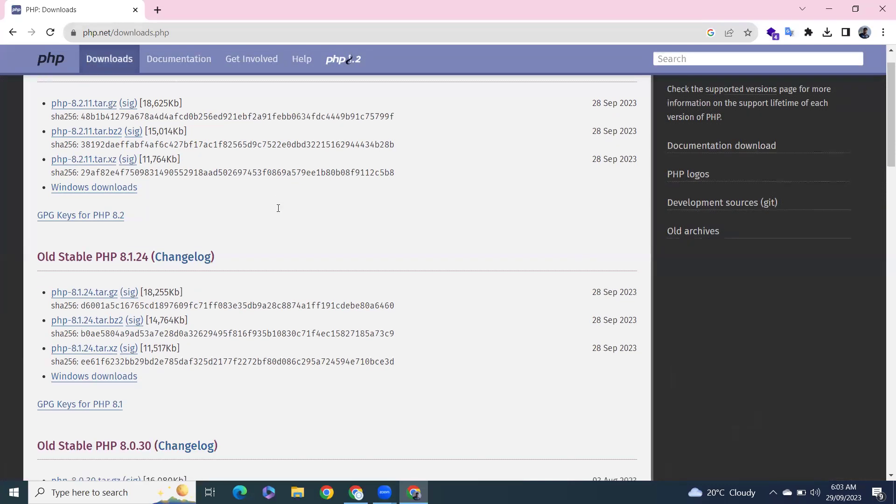
{"action": "scroll", "coordinate": [279, 206], "scroll_direction": "up", "scroll_amount": 1}
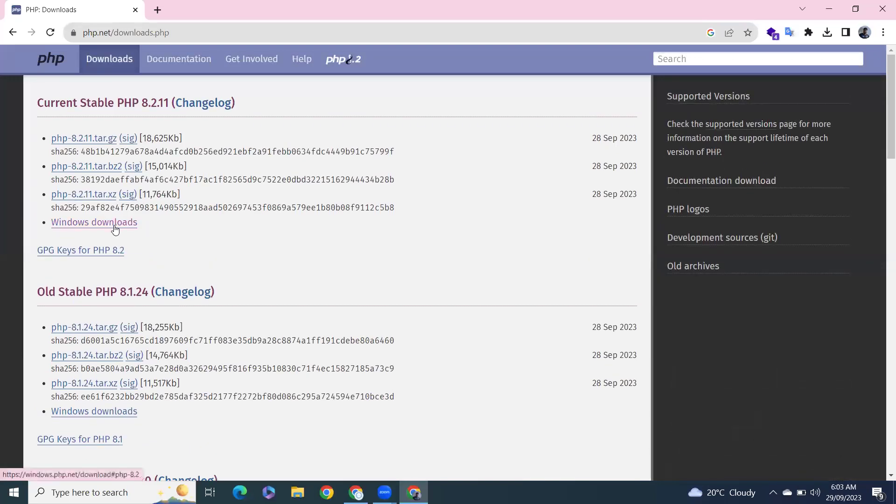
- Download the PHP 8.2.11 VS16 x64 Thread Safe zip, cancel the duplicate, and open it in WinRAR
{"action": "left_click", "coordinate": [89, 226]}
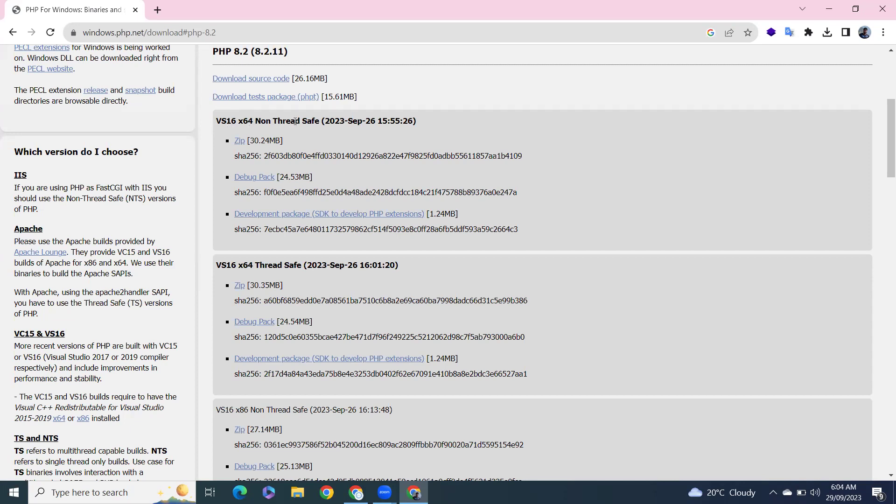
{"action": "left_click", "coordinate": [239, 286]}
{"action": "left_click", "coordinate": [826, 33]}
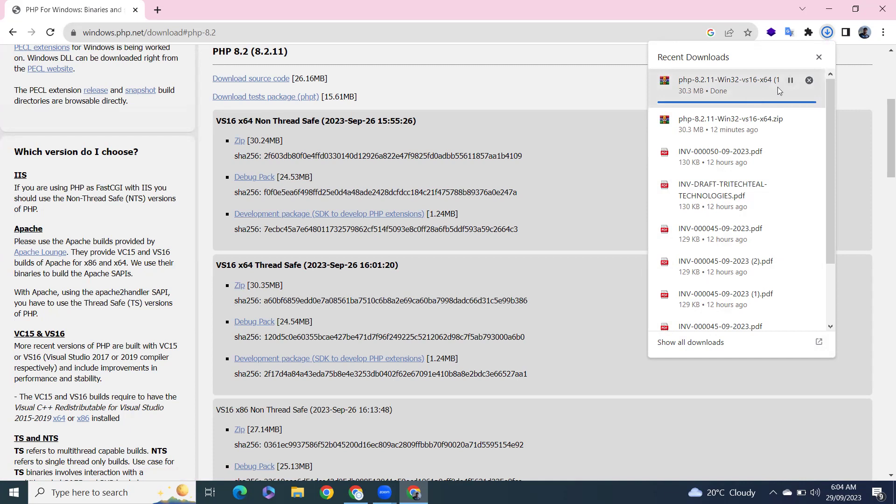
{"action": "left_click", "coordinate": [809, 80]}
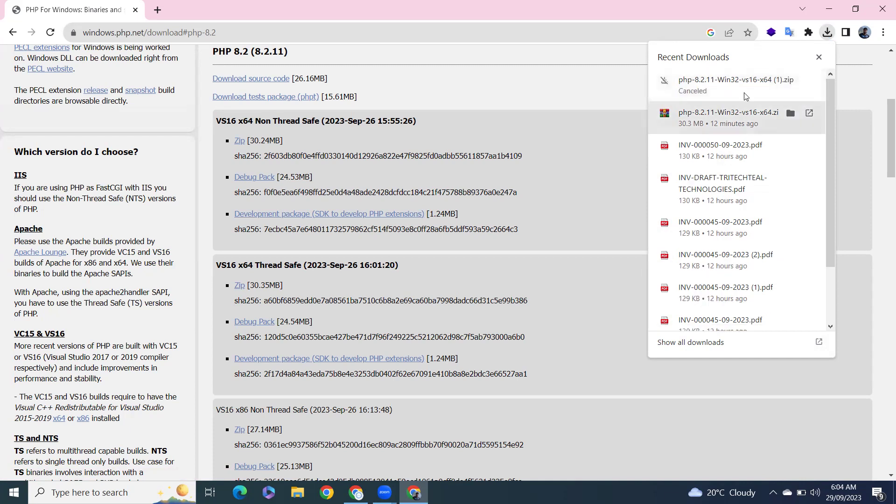
{"action": "left_click", "coordinate": [791, 114]}
{"action": "left_click", "coordinate": [810, 114]}
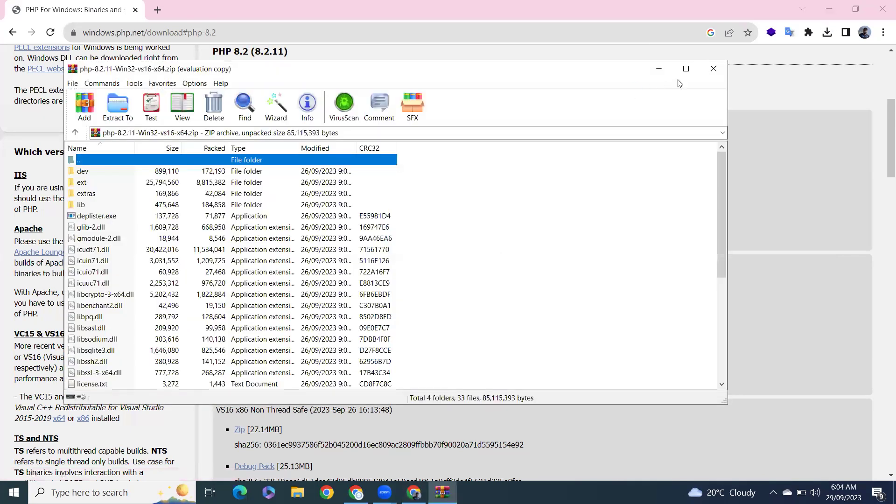
- Dismiss the WinRAR licence reminder, close the archive window, and launch File Explorer
{"action": "left_click", "coordinate": [479, 192]}
{"action": "left_click", "coordinate": [713, 69]}
{"action": "left_click", "coordinate": [295, 492]}
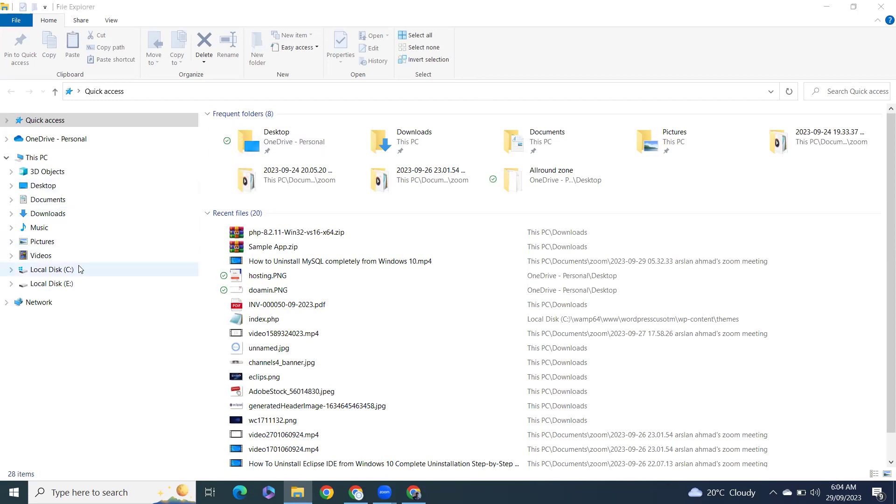
- Delete the duplicate php zip from the Downloads folder
{"action": "left_click", "coordinate": [48, 214]}
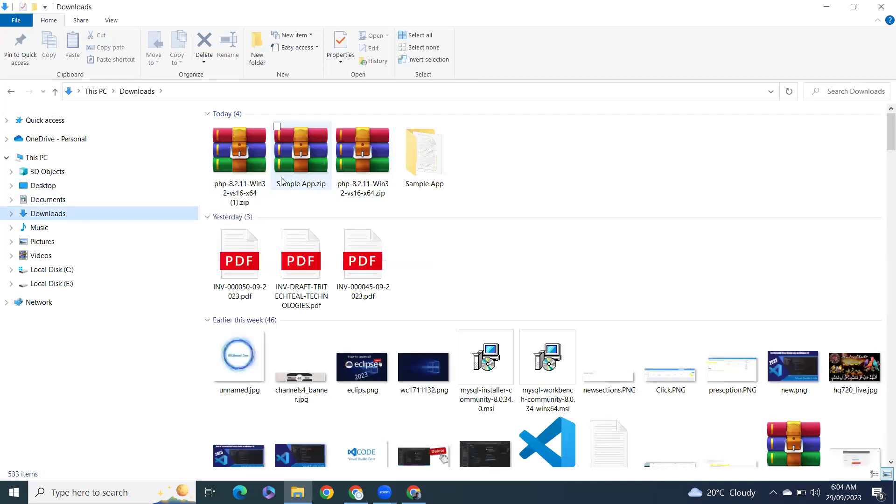
{"action": "left_click", "coordinate": [256, 182]}
{"action": "right_click", "coordinate": [257, 181]}
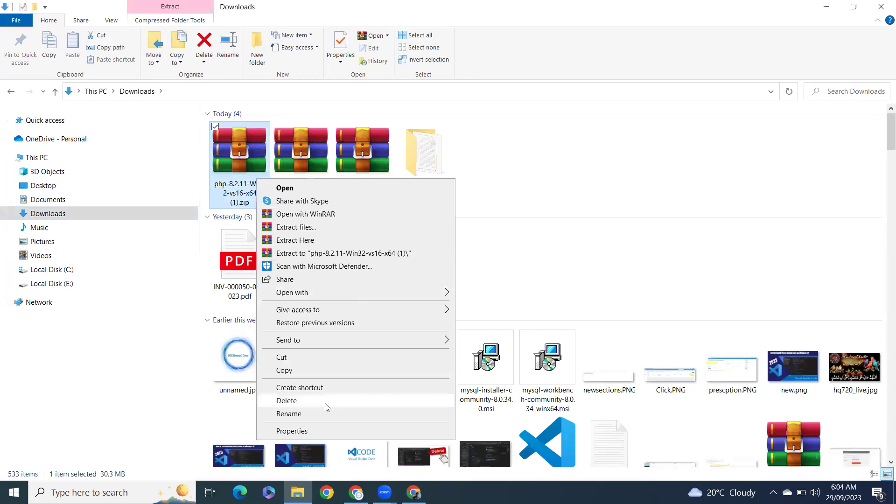
{"action": "left_click", "coordinate": [286, 401]}
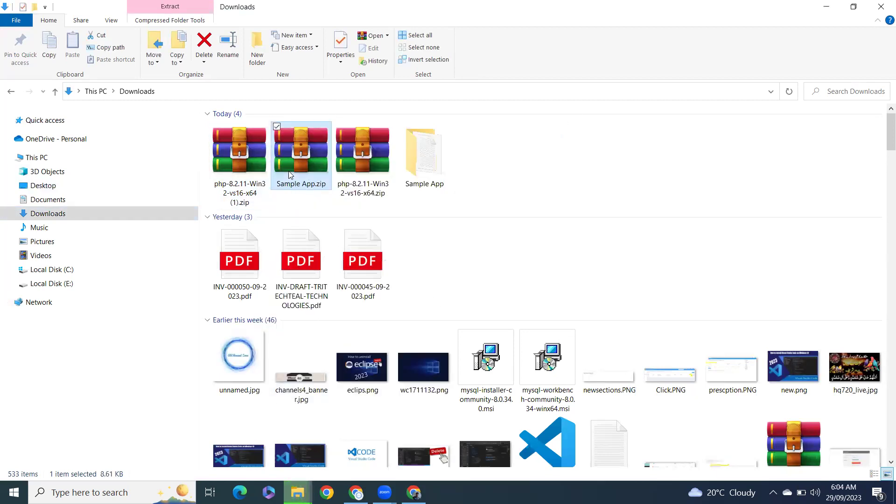
- Extract the php-8.2.11 zip into Downloads, then open and close it in WinRAR
{"action": "right_click", "coordinate": [350, 173]}
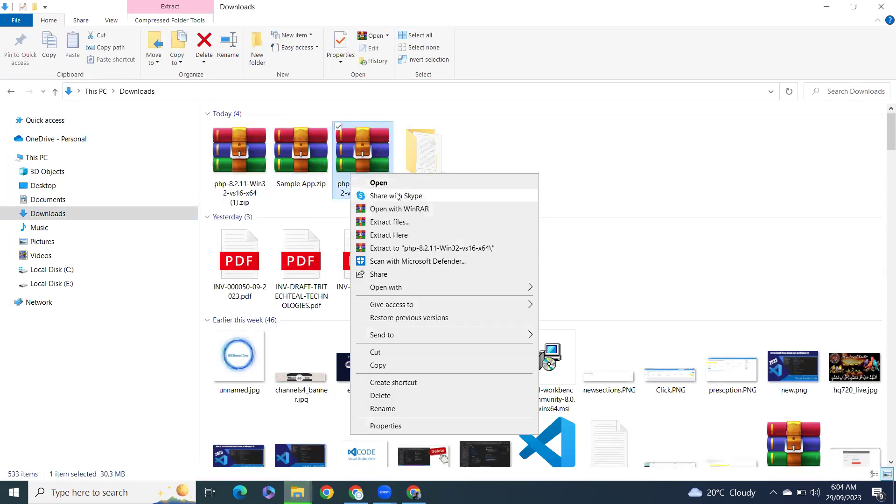
{"action": "left_click", "coordinate": [420, 237]}
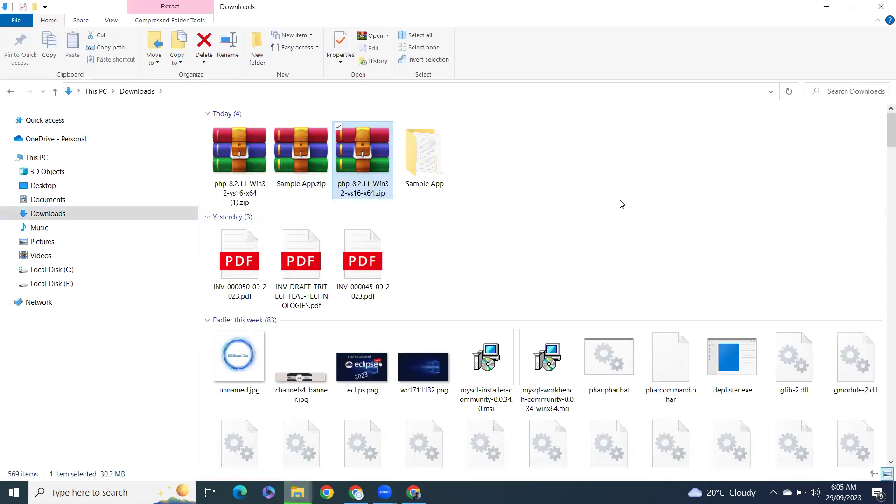
{"action": "left_click", "coordinate": [622, 204]}
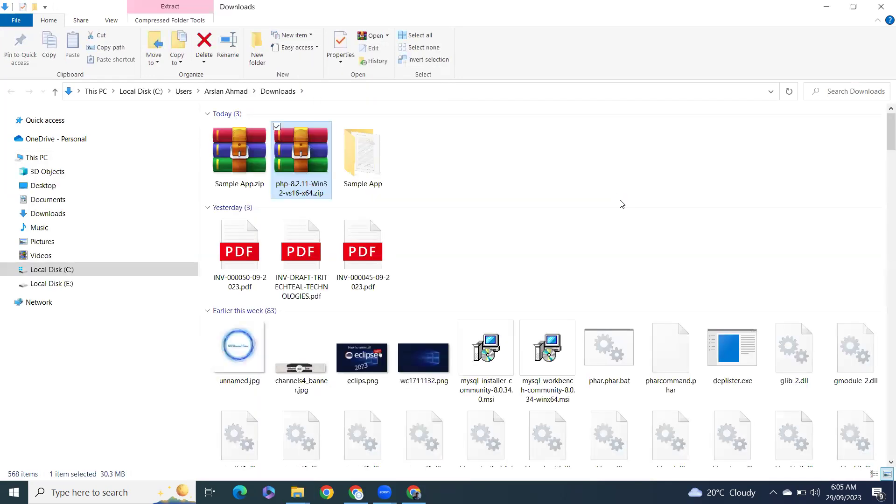
{"action": "left_click", "coordinate": [624, 140]}
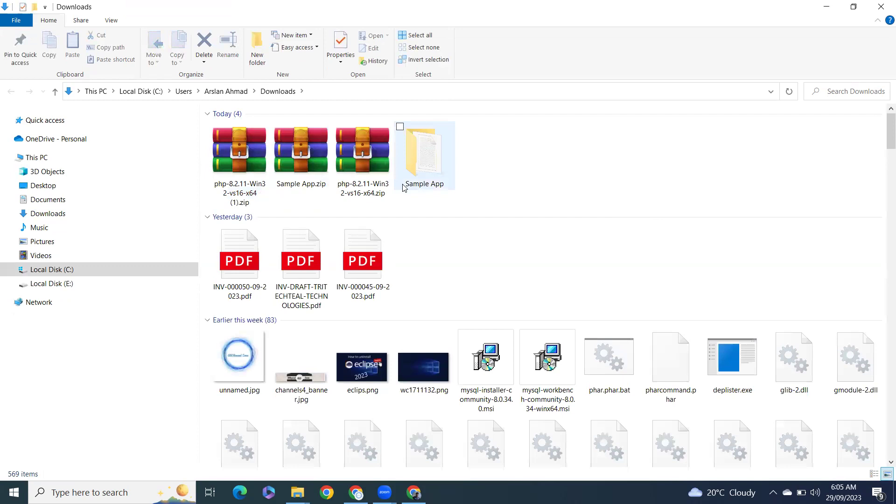
{"action": "left_click", "coordinate": [369, 192]}
{"action": "key", "text": "Return"}
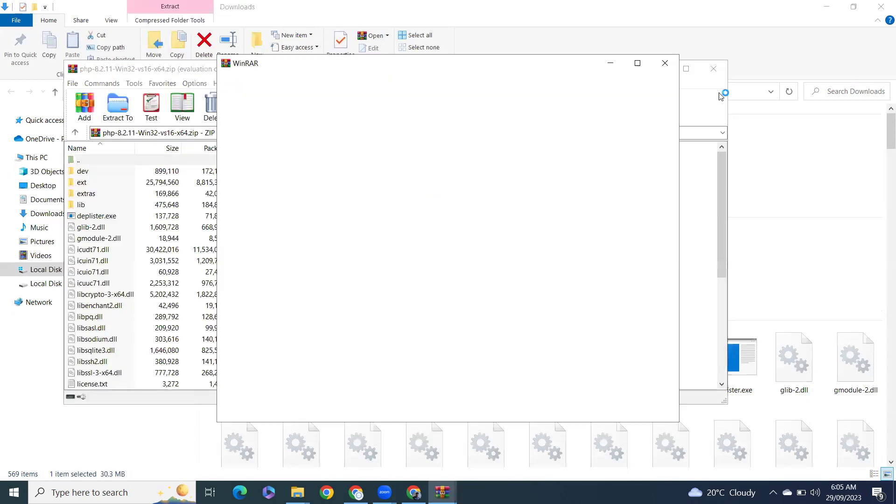
{"action": "left_click", "coordinate": [665, 63]}
{"action": "key", "text": "alt+F4"}
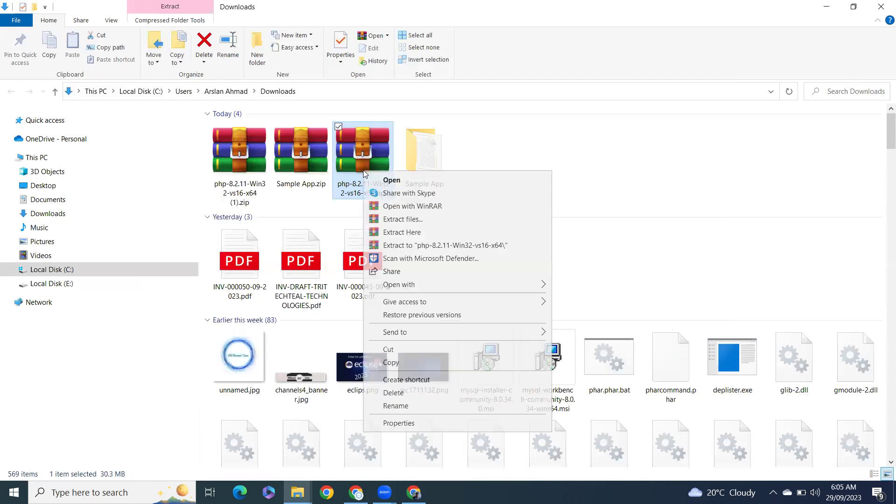
- Enter rename mode on the php-8.2.11 zip and select the start of its name
{"action": "right_click", "coordinate": [365, 174]}
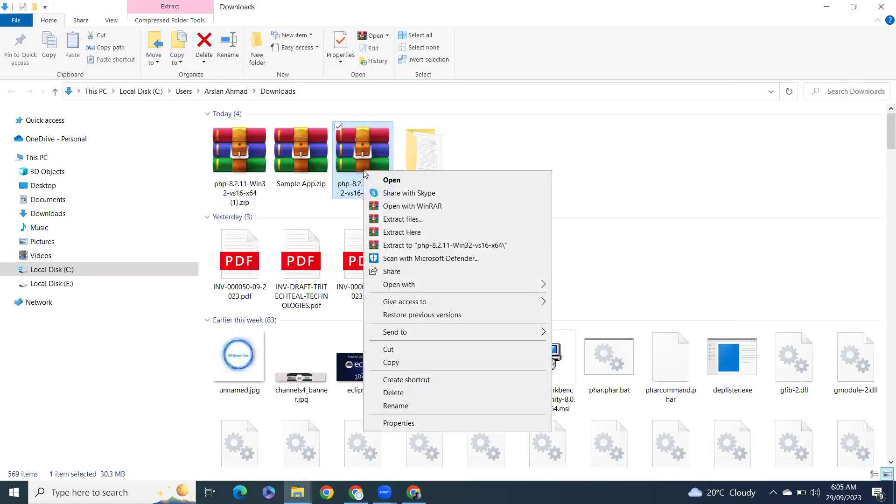
{"action": "left_click", "coordinate": [490, 157]}
{"action": "right_click", "coordinate": [490, 158]}
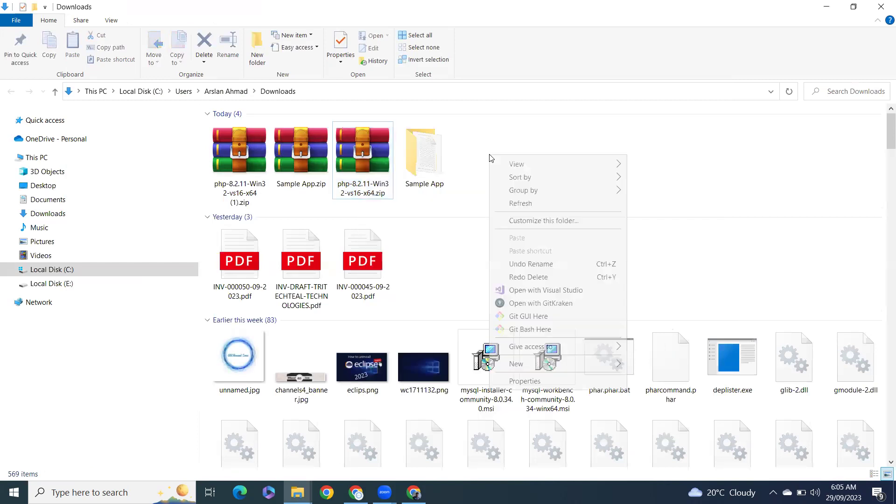
{"action": "left_click", "coordinate": [372, 188]}
{"action": "right_click", "coordinate": [371, 188]}
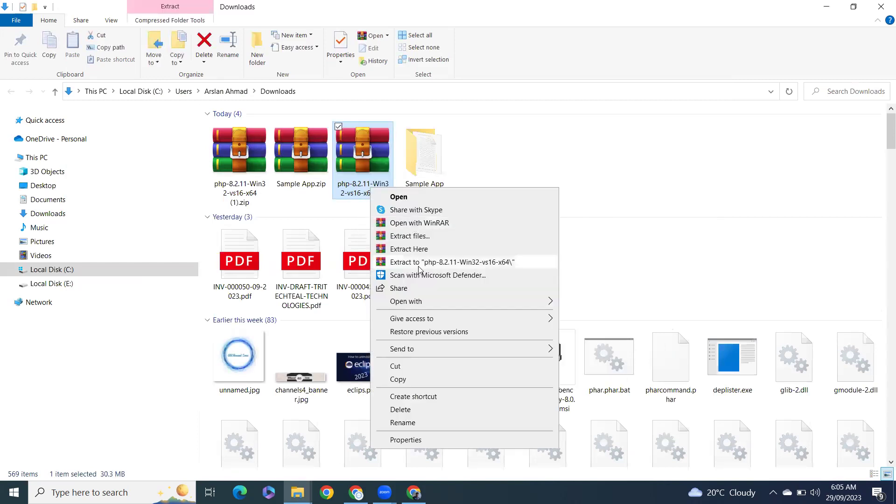
{"action": "left_click", "coordinate": [420, 422]}
{"action": "key", "text": "Home"}
{"action": "key", "text": "shift+Right"}
{"action": "key", "text": "shift+Right"}
{"action": "key", "text": "shift+Right"}
{"action": "key", "text": "shift+Right"}
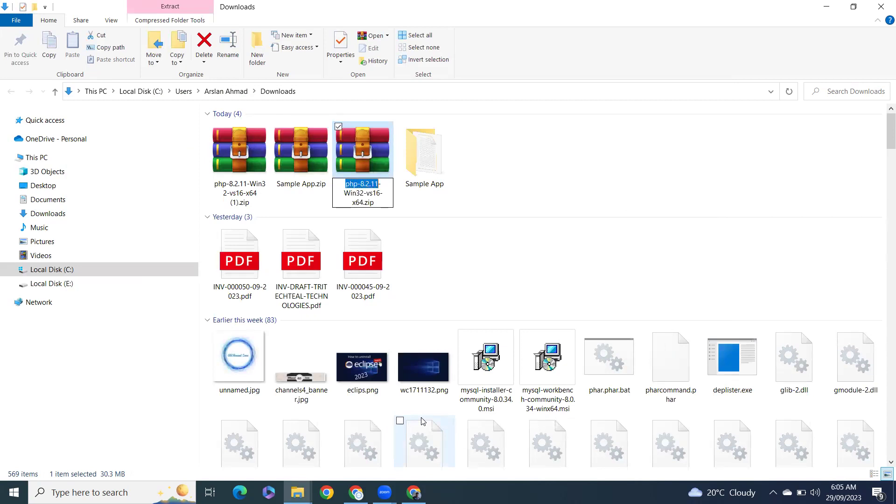
- Create a php-8.2.11 folder in Downloads and move the PHP zip into it
{"action": "right_click", "coordinate": [612, 171]}
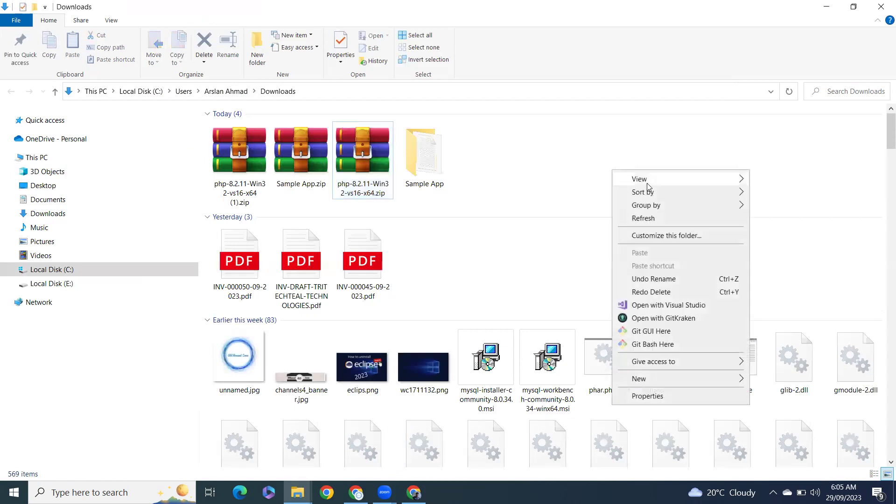
{"action": "mouse_move", "coordinate": [717, 379]}
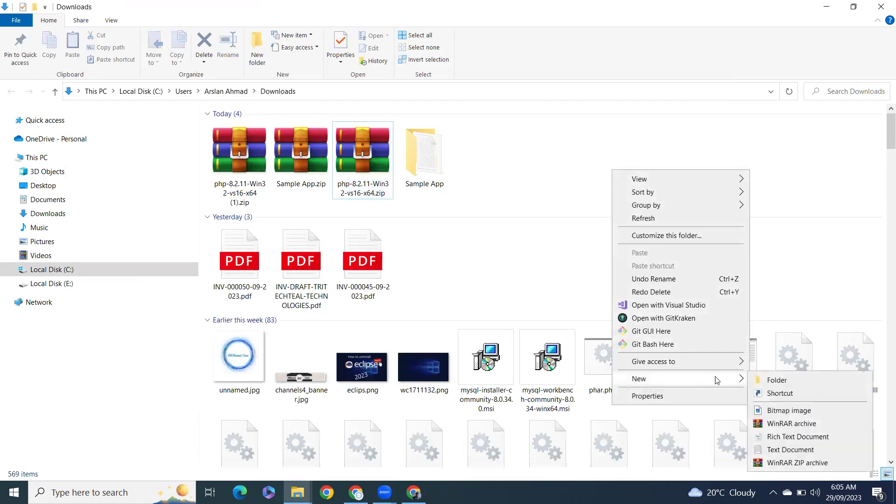
{"action": "left_click", "coordinate": [757, 381]}
{"action": "type", "text": "php-8.2.11"}
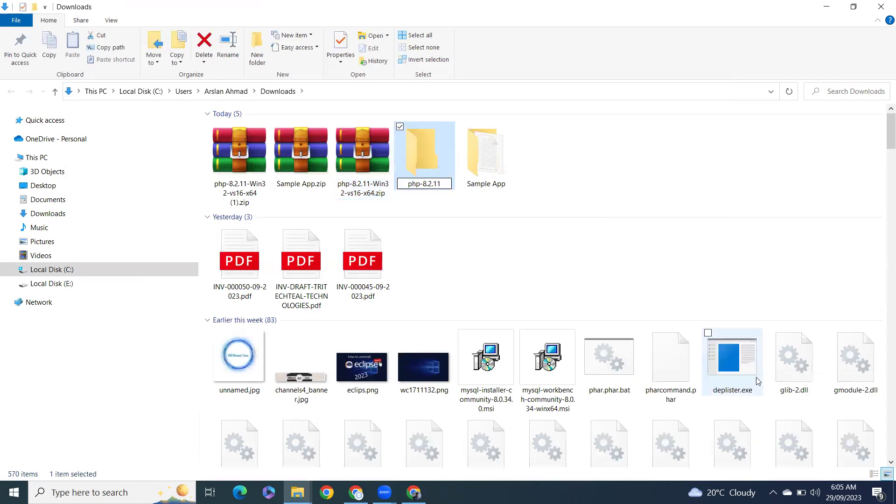
{"action": "key", "text": "Return"}
{"action": "left_click_drag", "start_coordinate": [348, 127], "coordinate": [442, 170]}
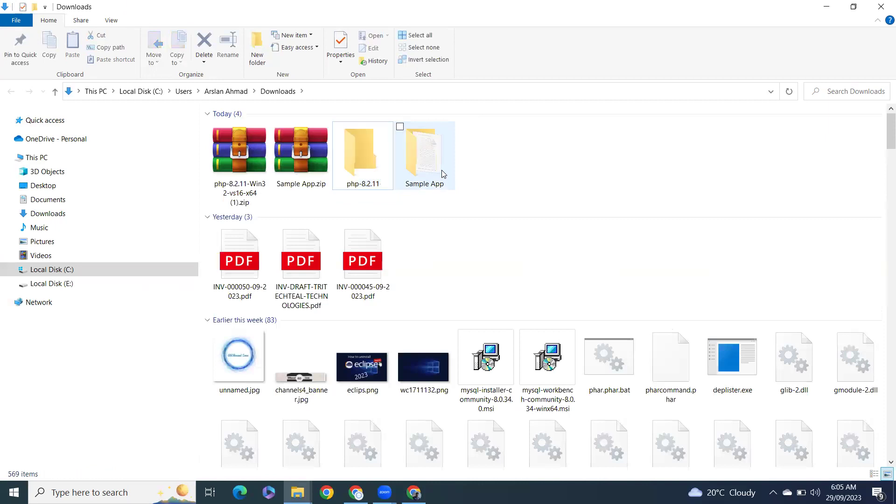
{"action": "left_click", "coordinate": [362, 156]}
- Extract the zip inside php-8.2.11, delete the archive, and return to Downloads
{"action": "double_click", "coordinate": [362, 157]}
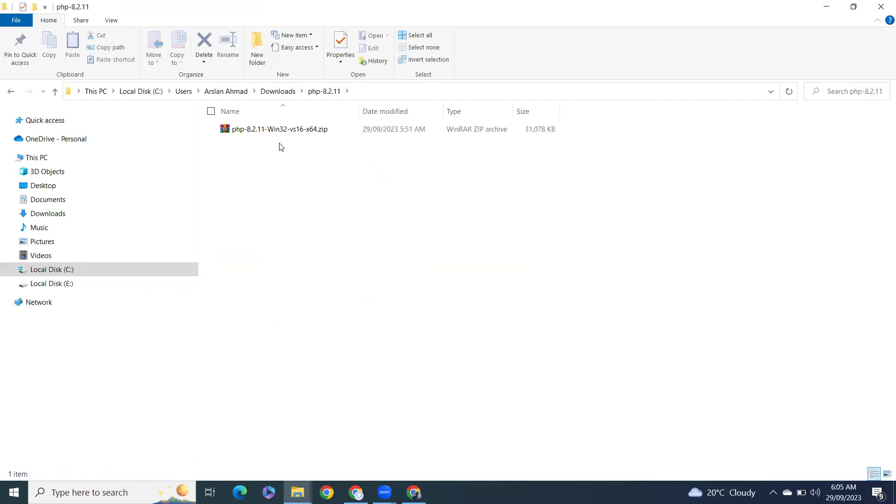
{"action": "right_click", "coordinate": [282, 131]}
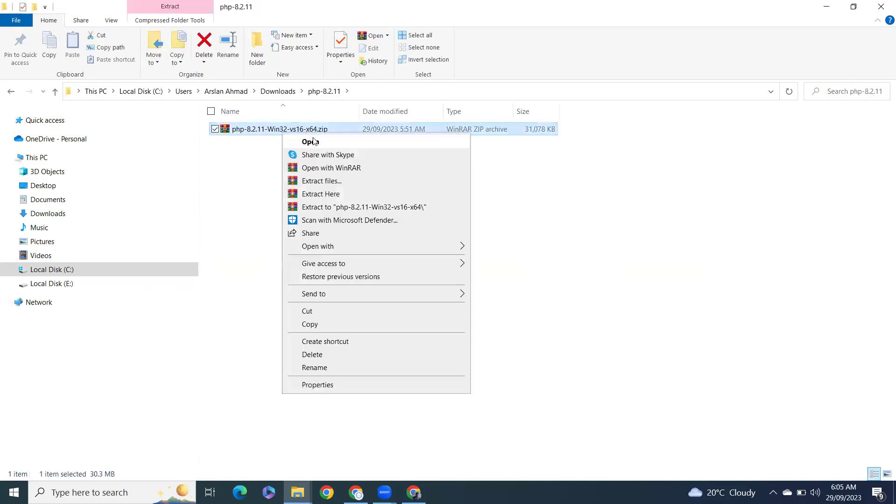
{"action": "left_click", "coordinate": [330, 194]}
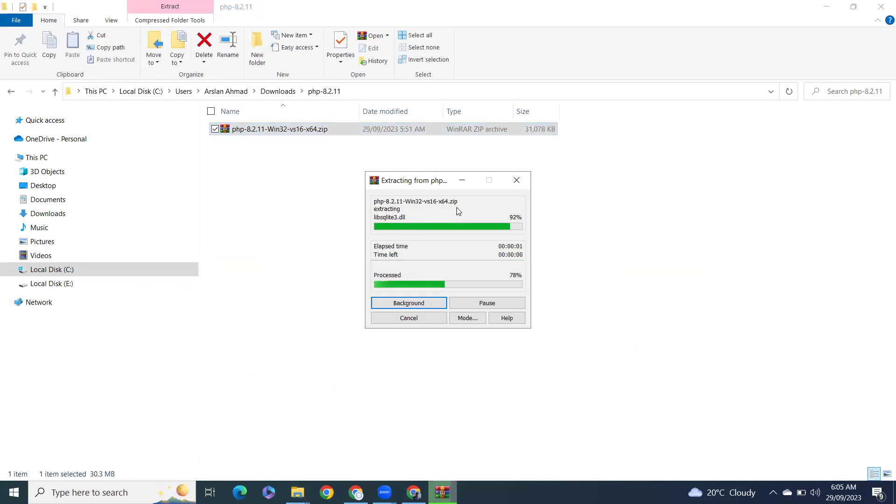
{"action": "scroll", "coordinate": [391, 355], "scroll_direction": "down", "scroll_amount": 5}
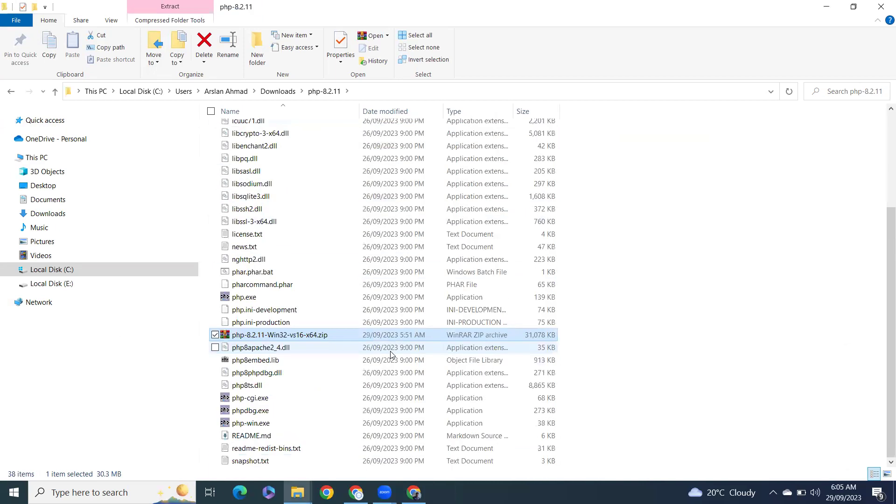
{"action": "key", "text": "F2"}
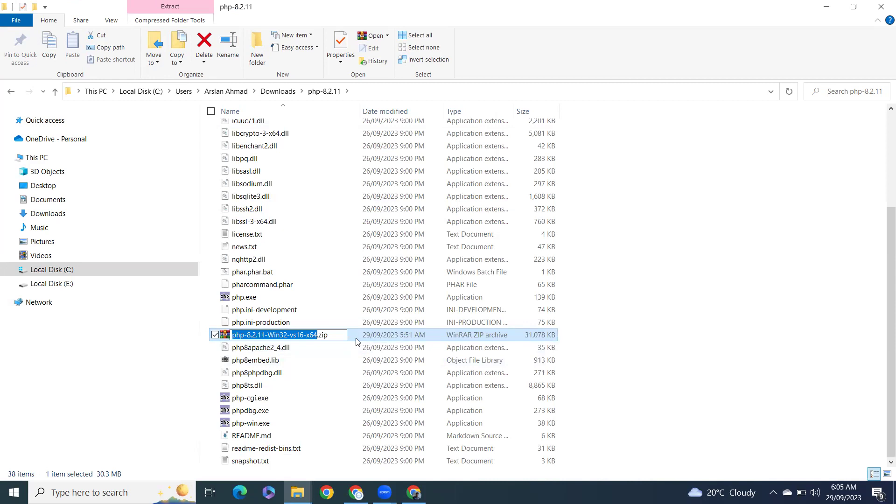
{"action": "left_click", "coordinate": [363, 339]}
{"action": "key", "text": "Delete"}
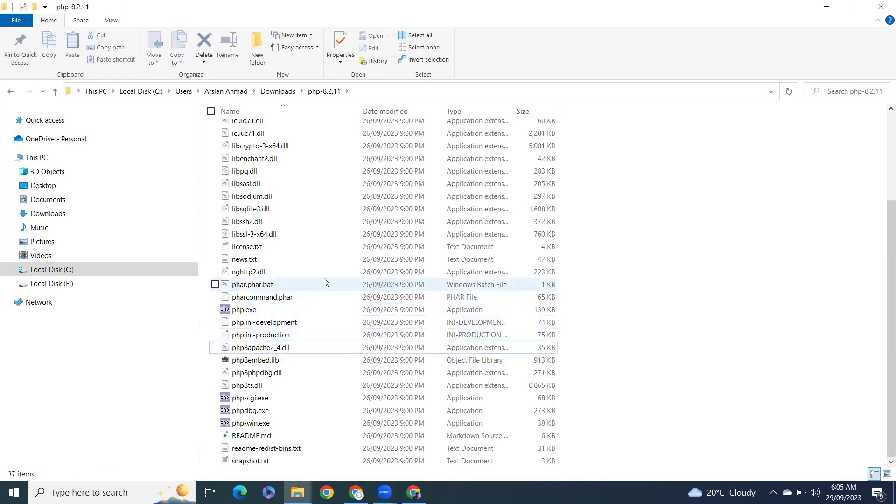
{"action": "left_click", "coordinate": [280, 92]}
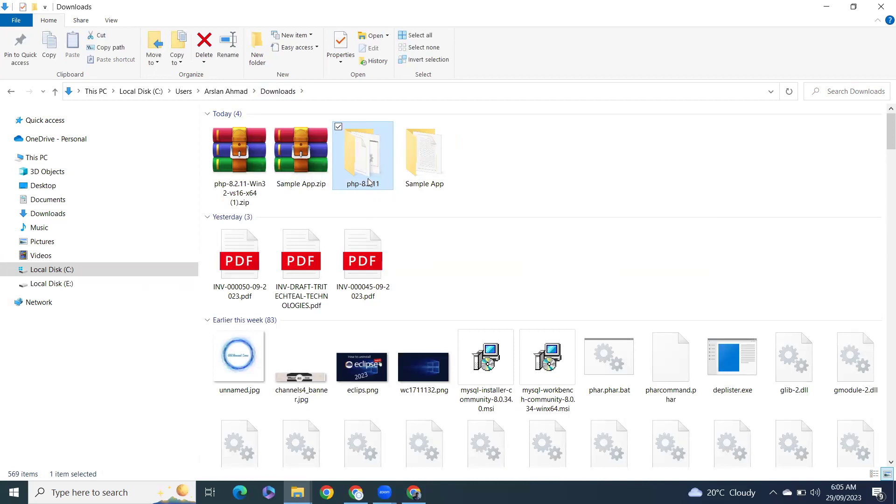
- Cut php-8.2.11, paste it into Local Disk (C:), and open C:\php-8.2.11 to show its path
{"action": "right_click", "coordinate": [369, 182]}
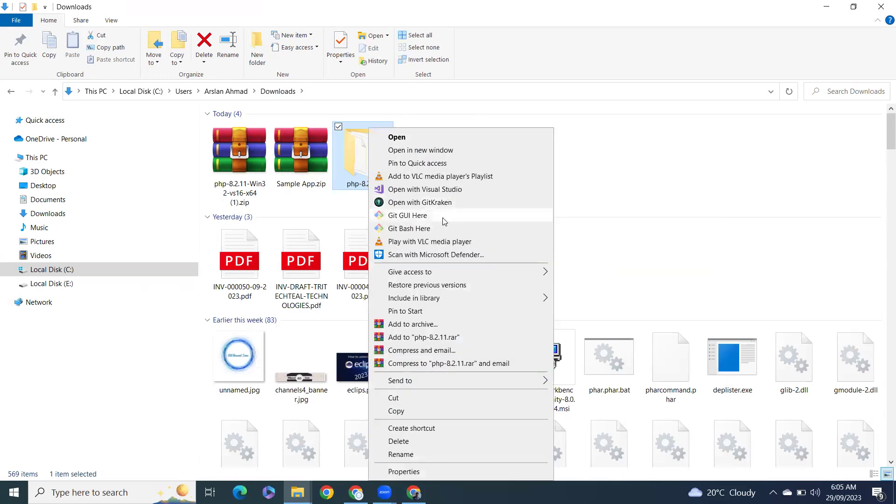
{"action": "left_click", "coordinate": [417, 399]}
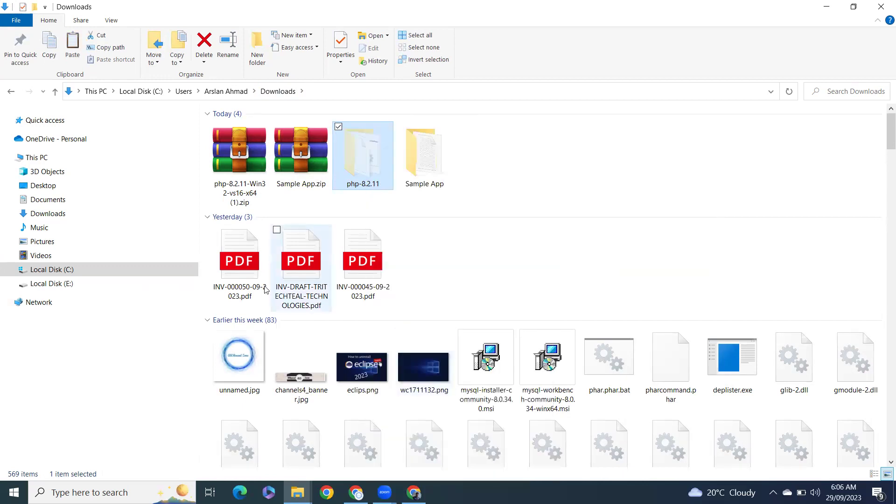
{"action": "left_click", "coordinate": [97, 280]}
{"action": "left_click", "coordinate": [97, 271]}
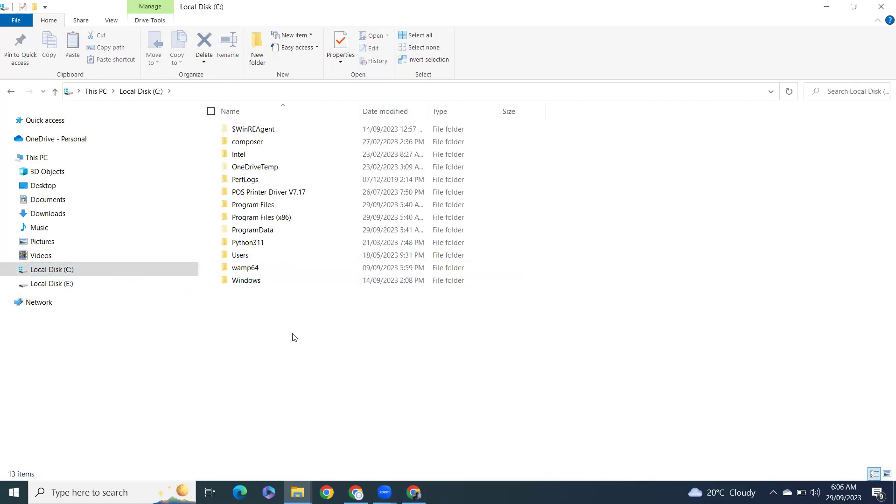
{"action": "key", "text": "ctrl+v"}
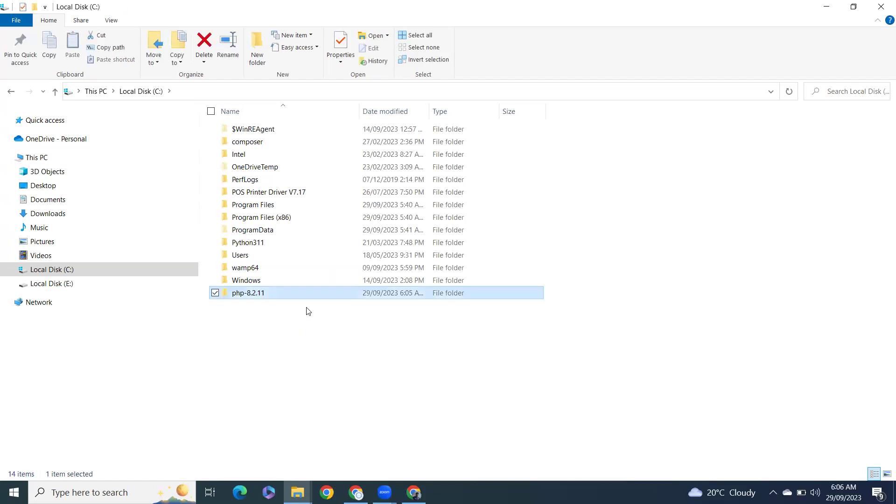
{"action": "double_click", "coordinate": [301, 295]}
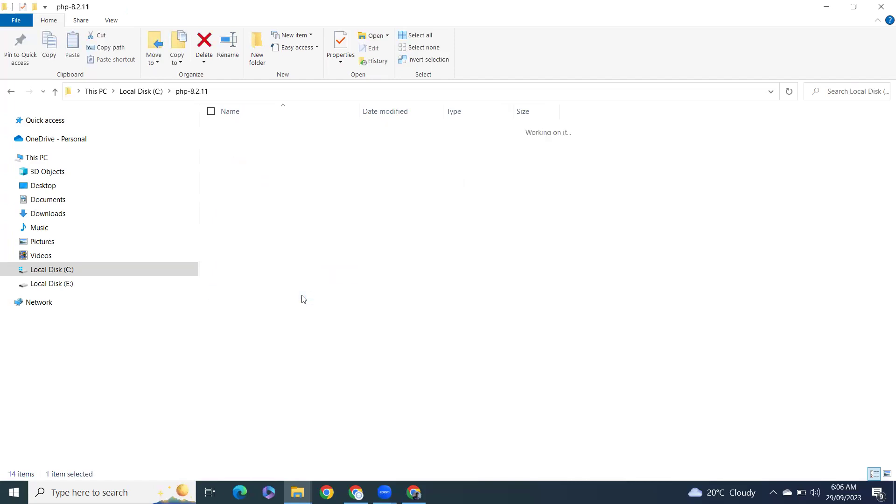
{"action": "left_click", "coordinate": [285, 91]}
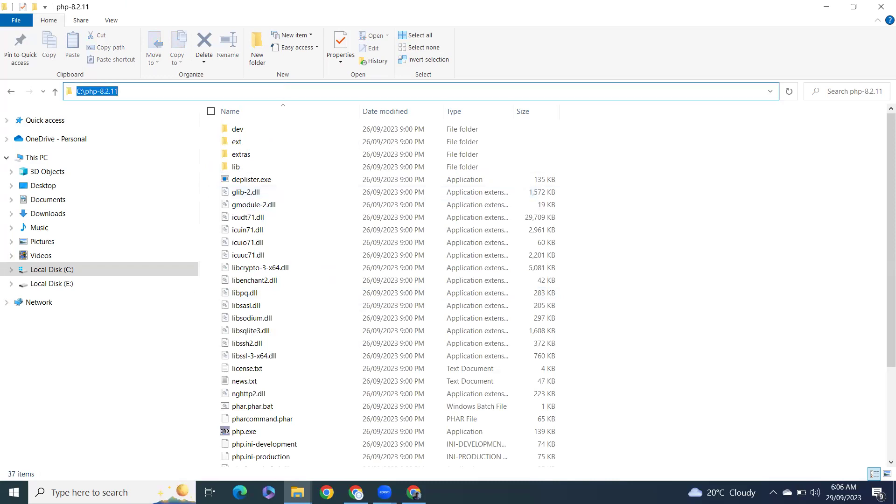
- Search env to open the system Environment Variables and edit the Path variable
{"action": "left_click", "coordinate": [89, 492]}
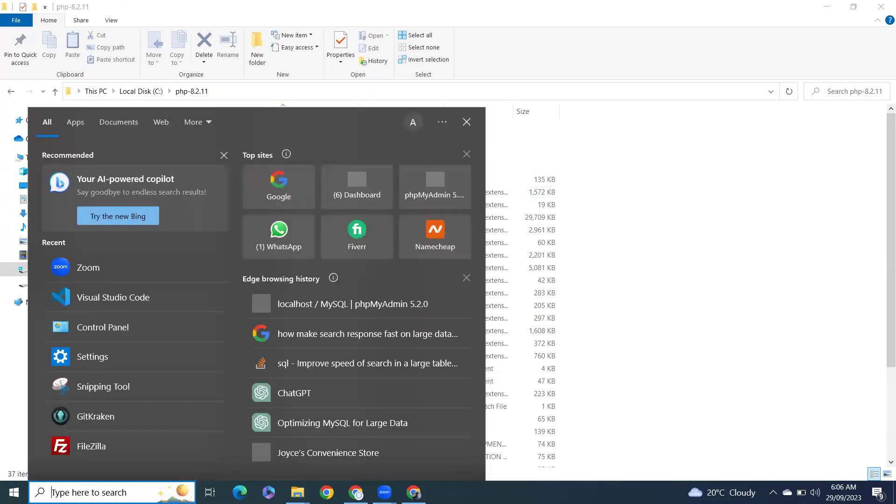
{"action": "type", "text": "env"}
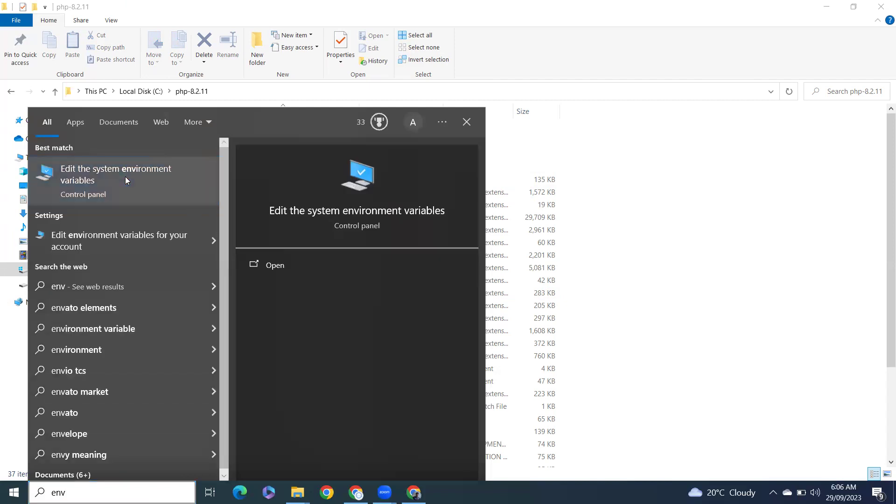
{"action": "left_click", "coordinate": [125, 180]}
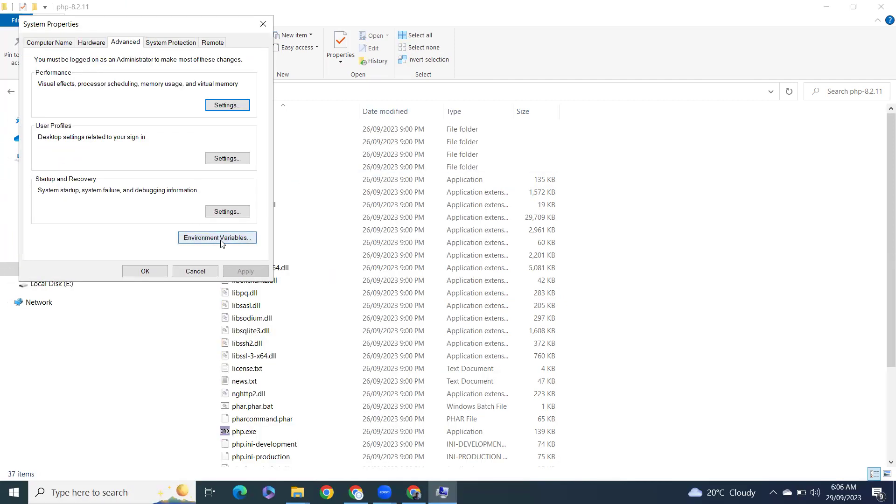
{"action": "left_click", "coordinate": [219, 237]}
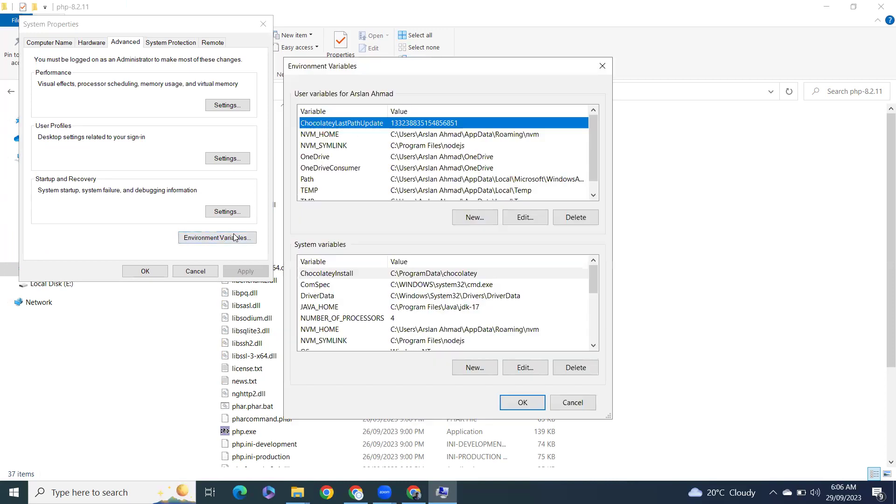
{"action": "scroll", "coordinate": [508, 302], "scroll_direction": "down", "scroll_amount": 4}
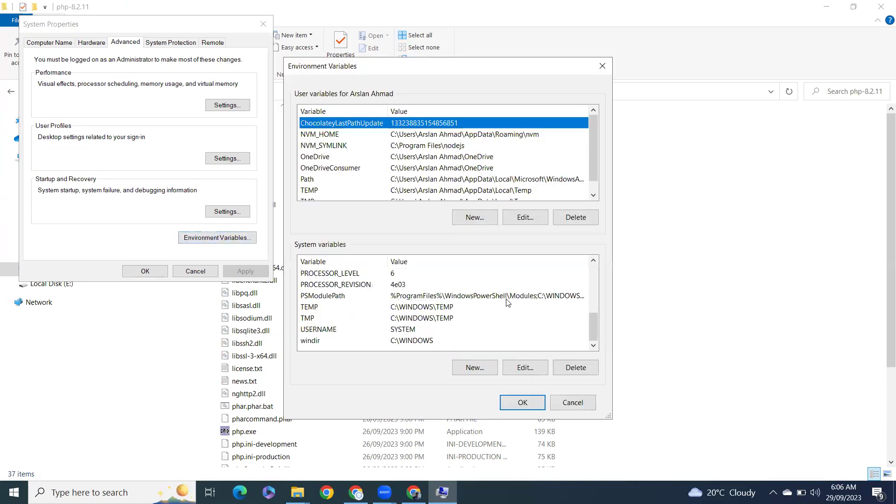
{"action": "left_click", "coordinate": [471, 318]}
{"action": "key", "text": "Up"}
{"action": "key", "text": "Up"}
{"action": "key", "text": "Up"}
{"action": "key", "text": "Up"}
{"action": "key", "text": "Up"}
{"action": "key", "text": "Up"}
{"action": "key", "text": "Up"}
{"action": "key", "text": "Up"}
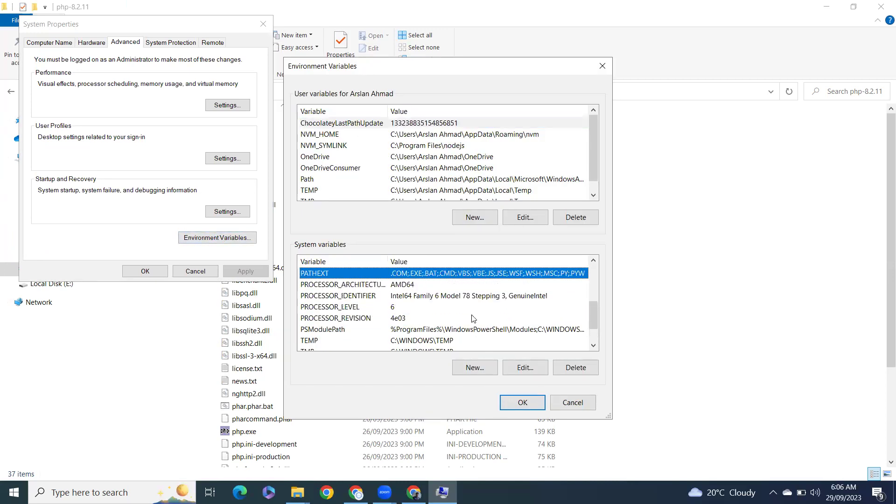
{"action": "double_click", "coordinate": [460, 277]}
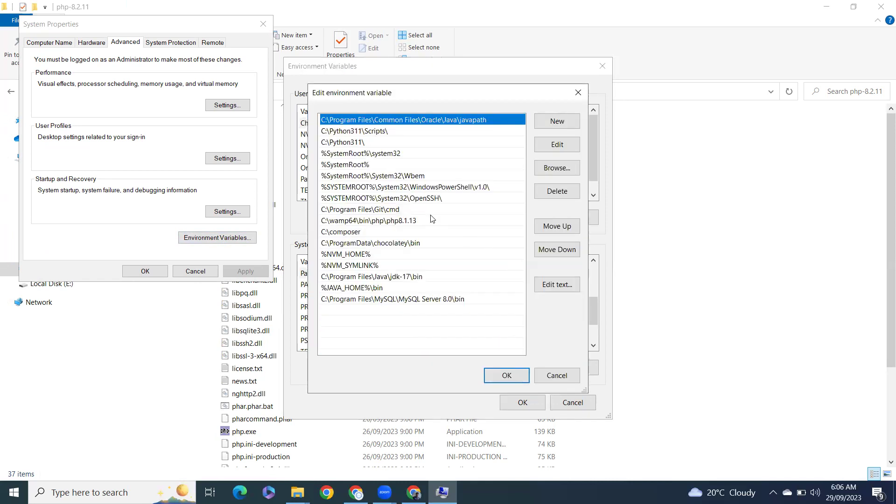
- Replace the old php8.1.13 Path entry with C:\php-8.2.11 and confirm all dialogs with OK
{"action": "double_click", "coordinate": [441, 226]}
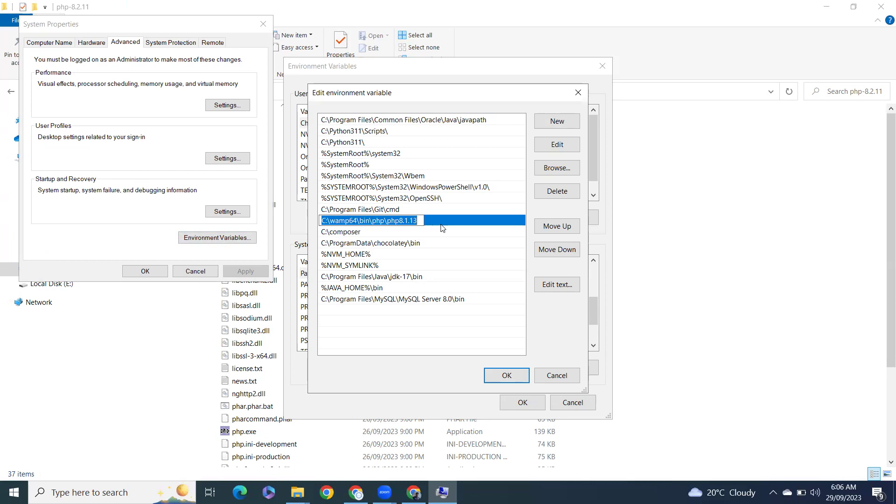
{"action": "key", "text": "Delete"}
{"action": "left_click", "coordinate": [371, 351]}
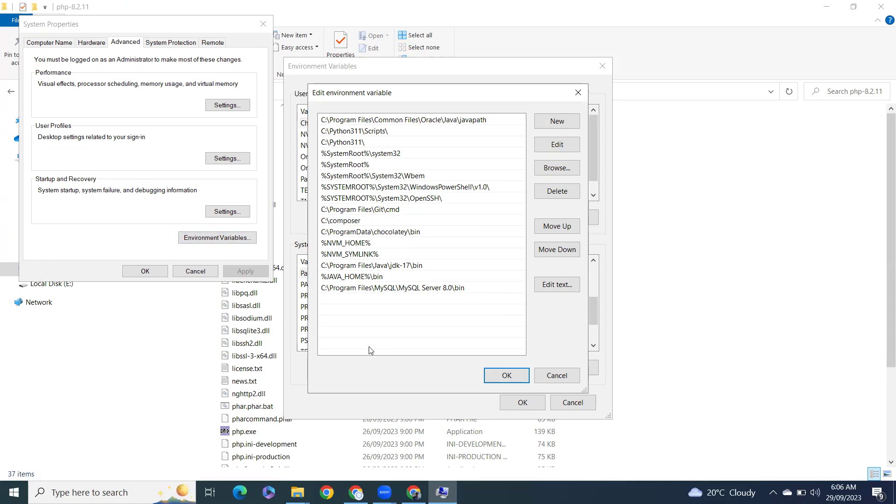
{"action": "left_click", "coordinate": [550, 124]}
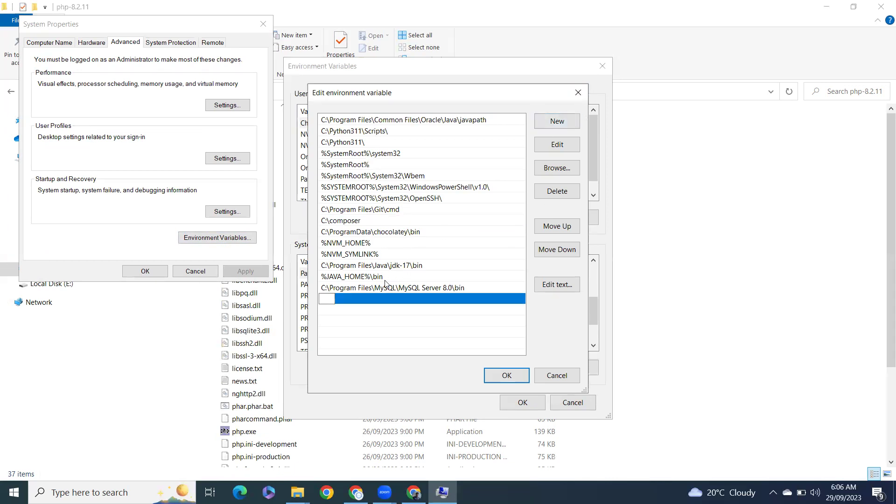
{"action": "key", "text": "ctrl+v"}
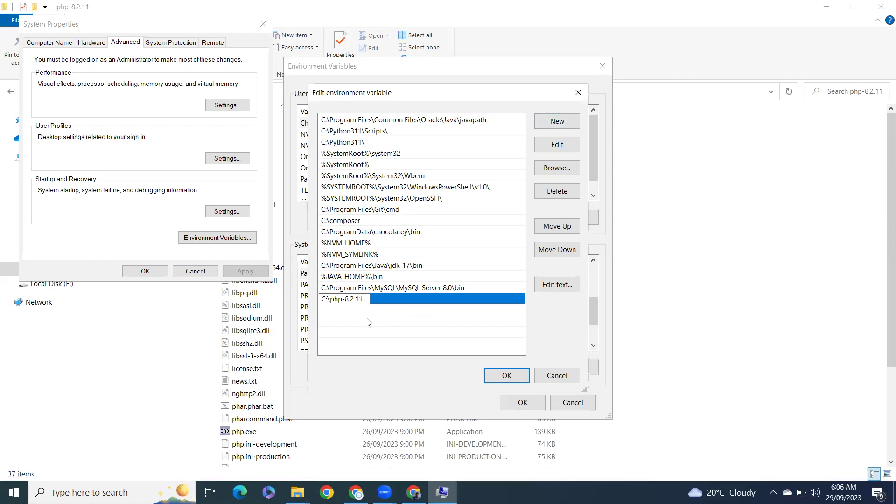
{"action": "left_click", "coordinate": [512, 373]}
{"action": "left_click", "coordinate": [519, 401]}
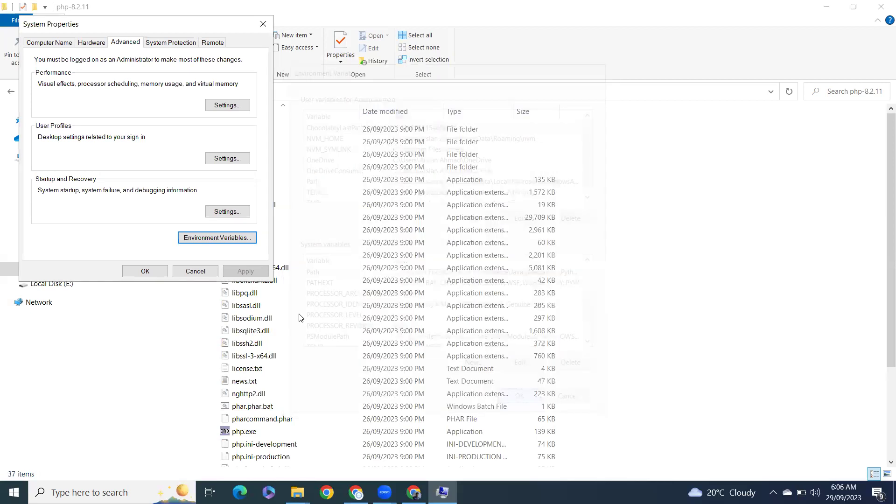
{"action": "left_click", "coordinate": [146, 271]}
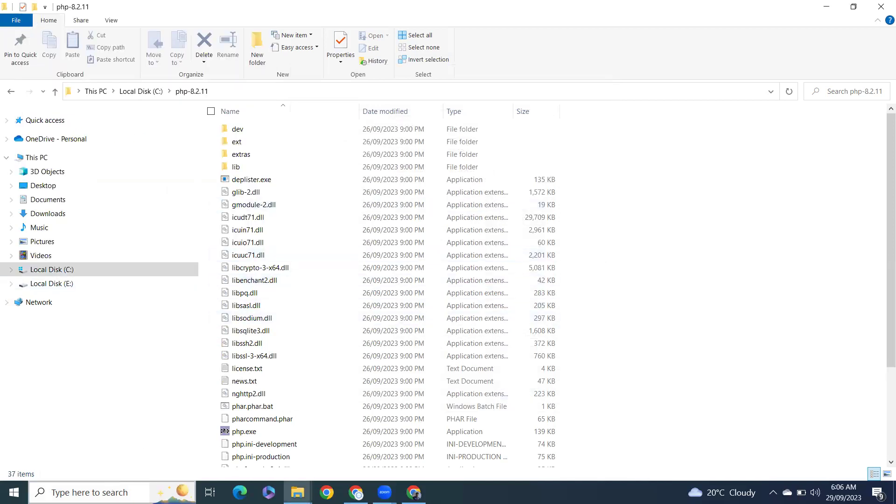
{"action": "left_click", "coordinate": [89, 493]}
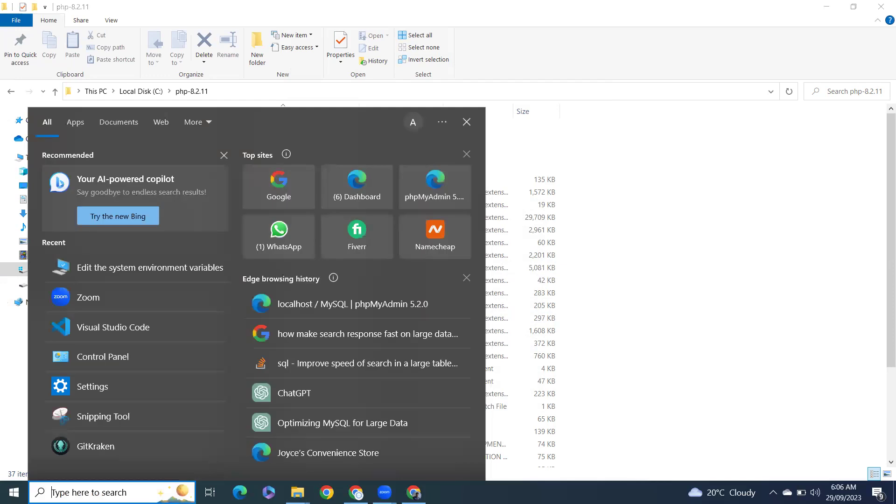
{"action": "type", "text": "cmd"}
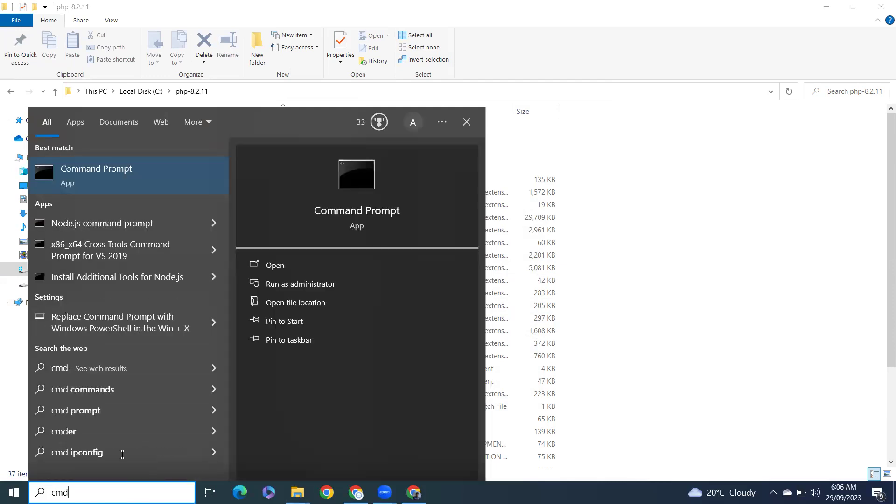
{"action": "left_click", "coordinate": [259, 98]}
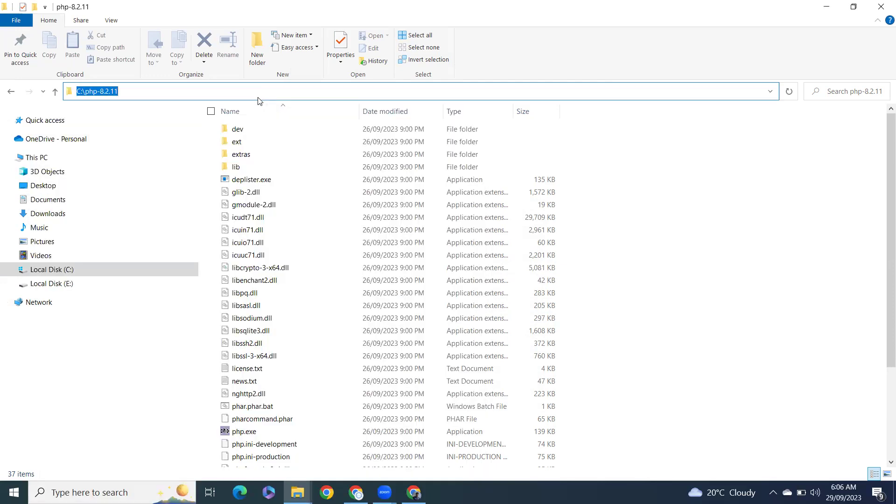
{"action": "type", "text": "cmd"}
{"action": "key", "text": "Return"}
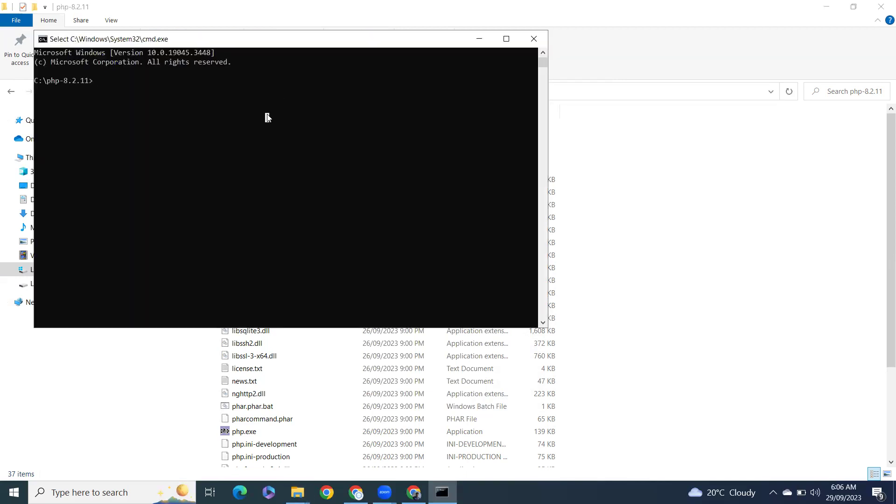
{"action": "type", "text": "php"}
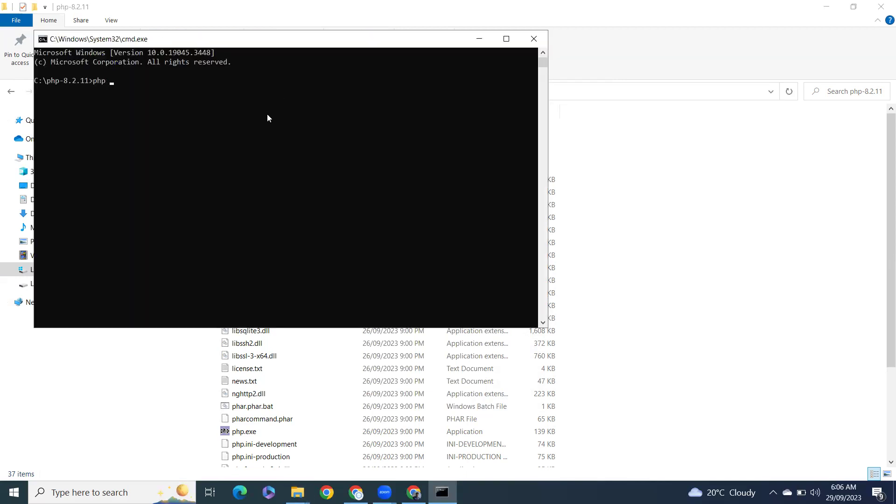
{"action": "type", "text": " -v"}
{"action": "key", "text": "Return"}
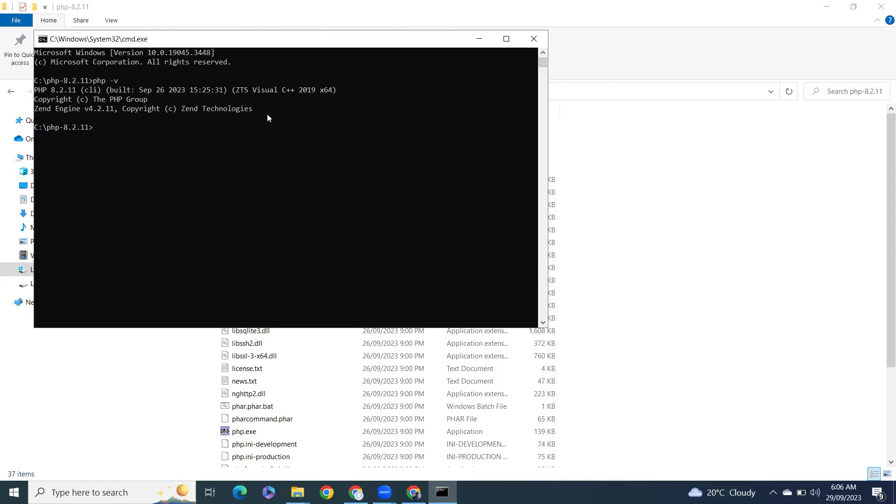
{"action": "left_click_drag", "start_coordinate": [40, 90], "coordinate": [73, 93]}
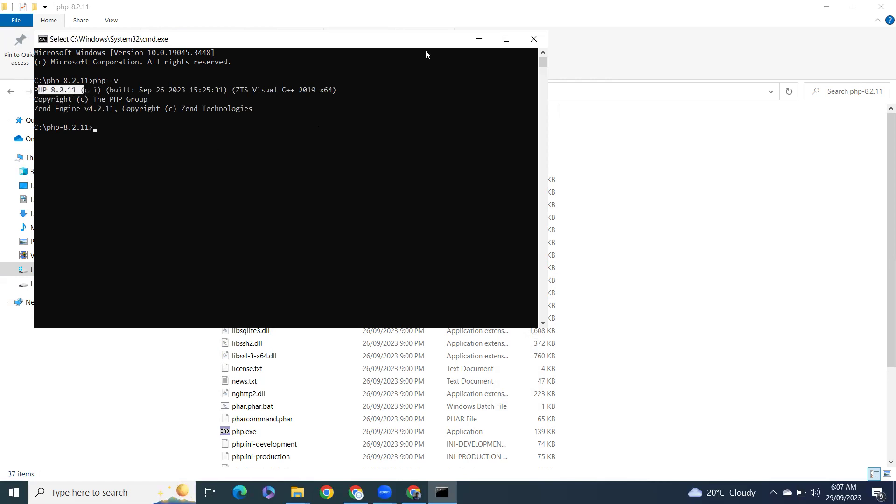
{"action": "left_click_drag", "start_coordinate": [425, 43], "coordinate": [423, 84]}
- Close the console and create and open a 'php practive' folder on the Desktop
{"action": "left_click", "coordinate": [535, 80]}
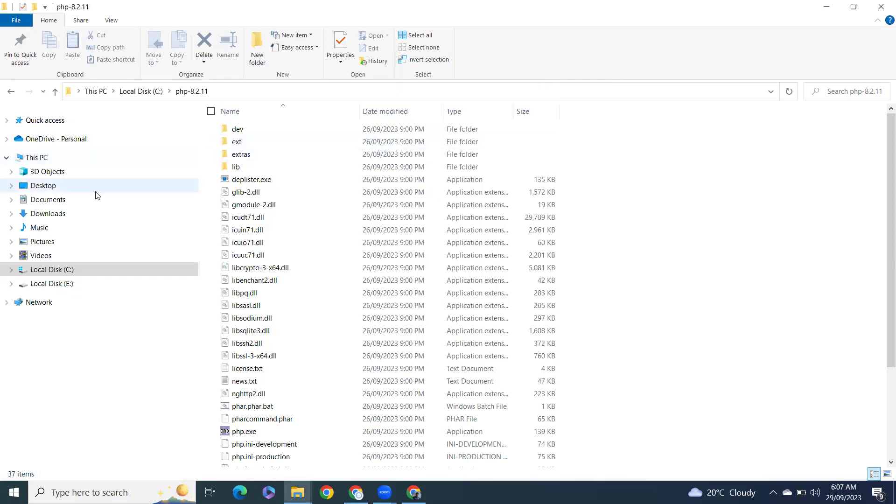
{"action": "left_click", "coordinate": [68, 185]}
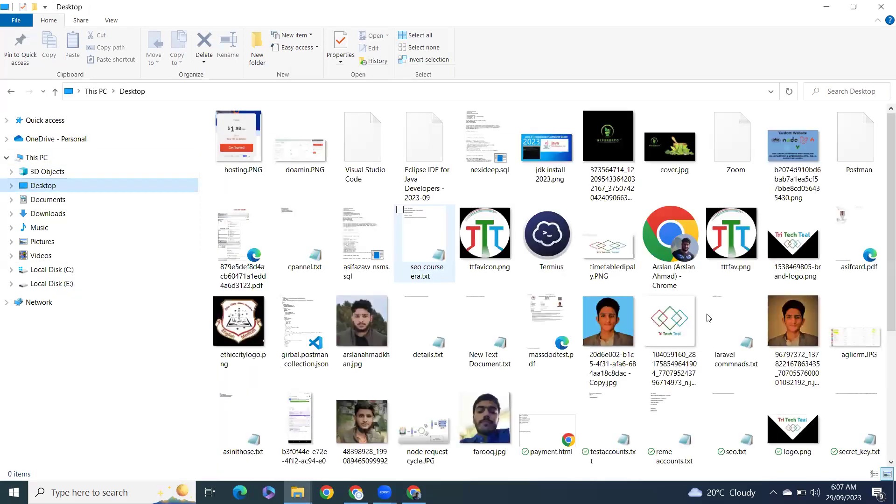
{"action": "scroll", "coordinate": [709, 318], "scroll_direction": "down", "scroll_amount": 3}
{"action": "right_click", "coordinate": [597, 428]}
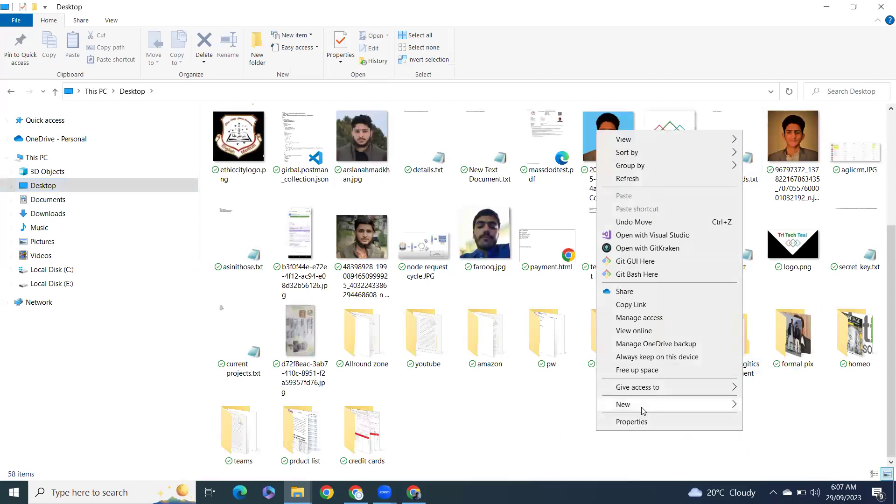
{"action": "mouse_move", "coordinate": [642, 411]}
{"action": "left_click", "coordinate": [751, 409]}
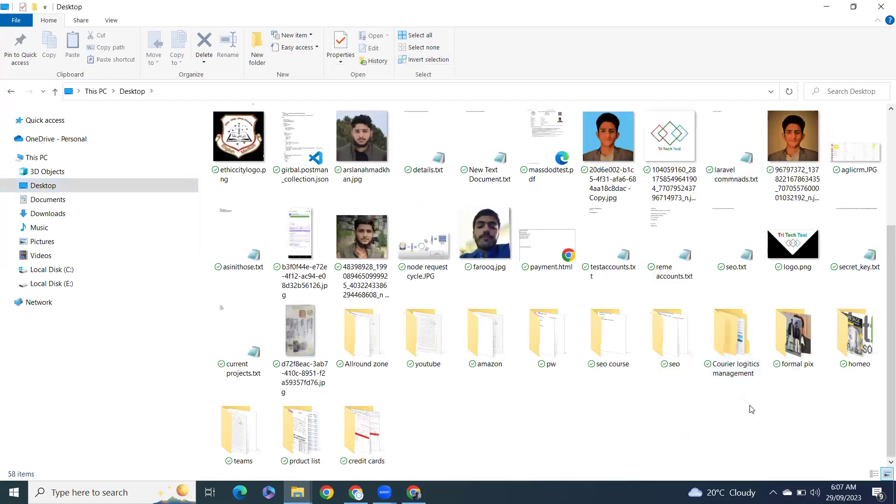
{"action": "type", "text": "p"}
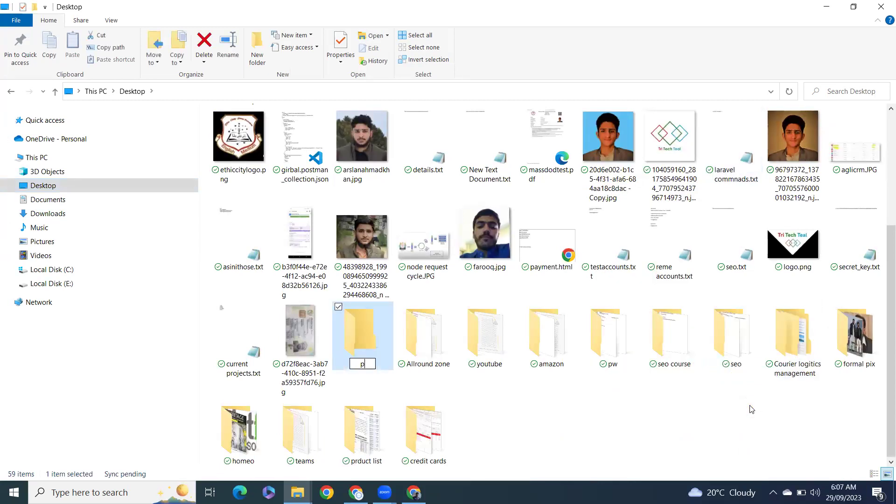
{"action": "type", "text": "hp practive"}
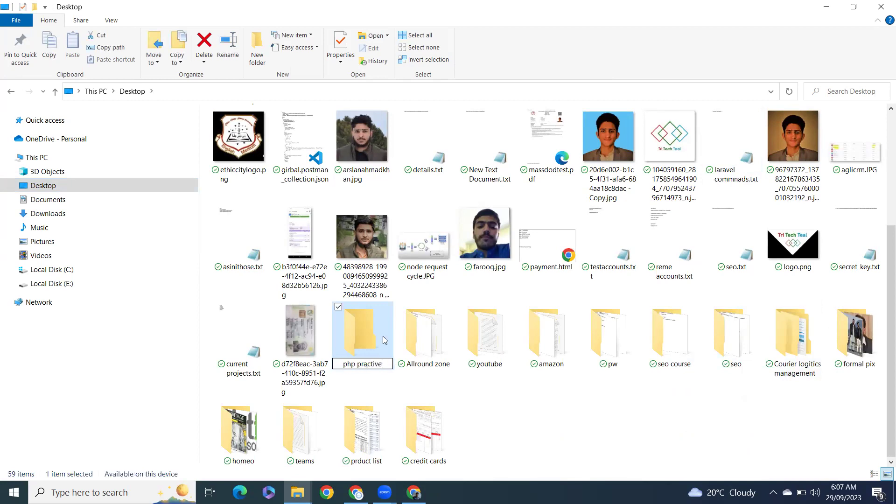
{"action": "left_click", "coordinate": [363, 351]}
{"action": "double_click", "coordinate": [363, 351]}
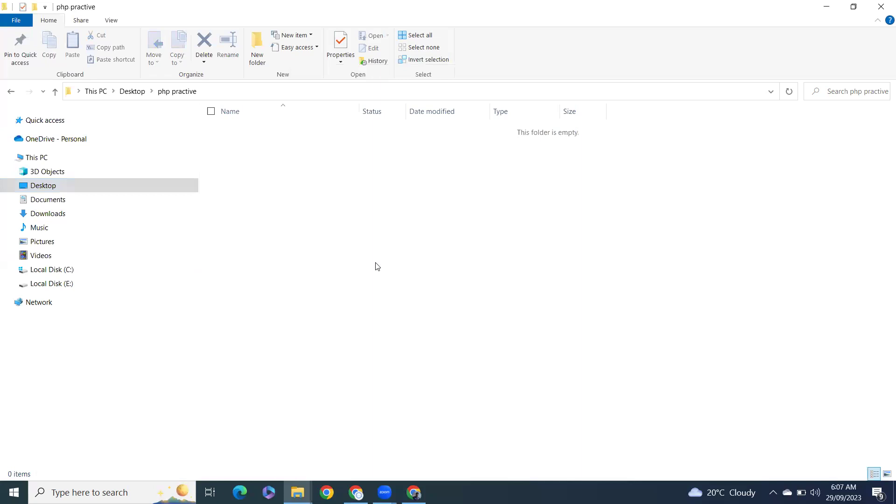
- Create a new text document named helloWorld.php, accepting the extension change
{"action": "right_click", "coordinate": [376, 311]}
{"action": "mouse_move", "coordinate": [436, 454]}
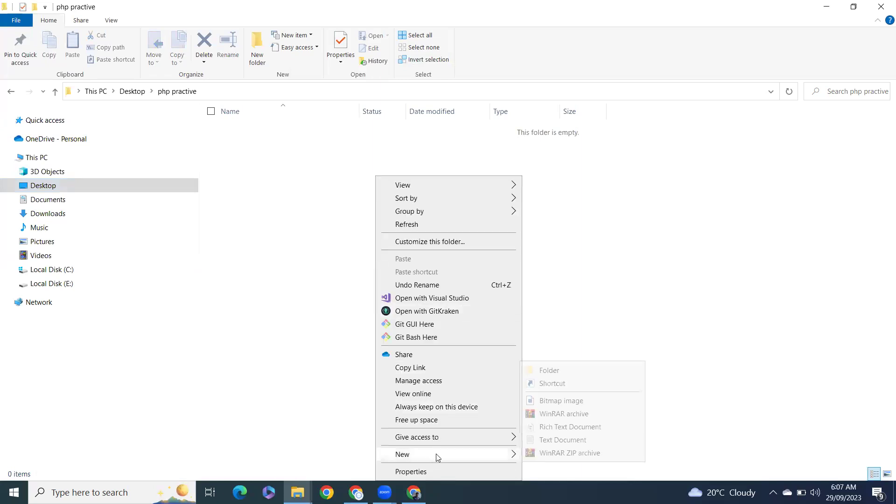
{"action": "left_click", "coordinate": [555, 440]}
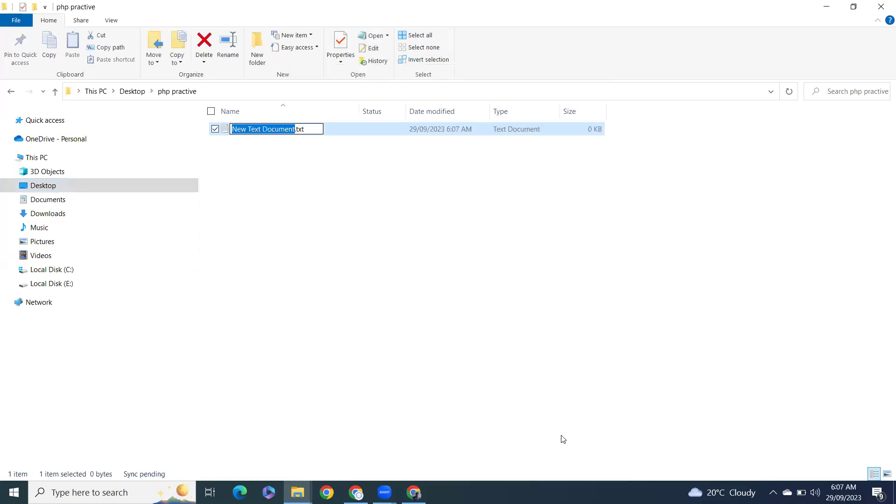
{"action": "type", "text": "hellowo"}
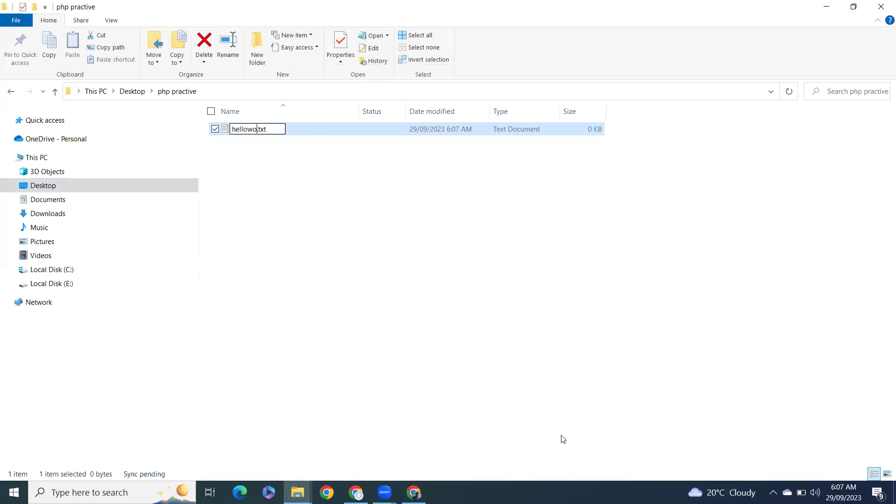
{"action": "key", "text": "BackSpace"}
{"action": "key", "text": "BackSpace"}
{"action": "type", "text": "Wor"}
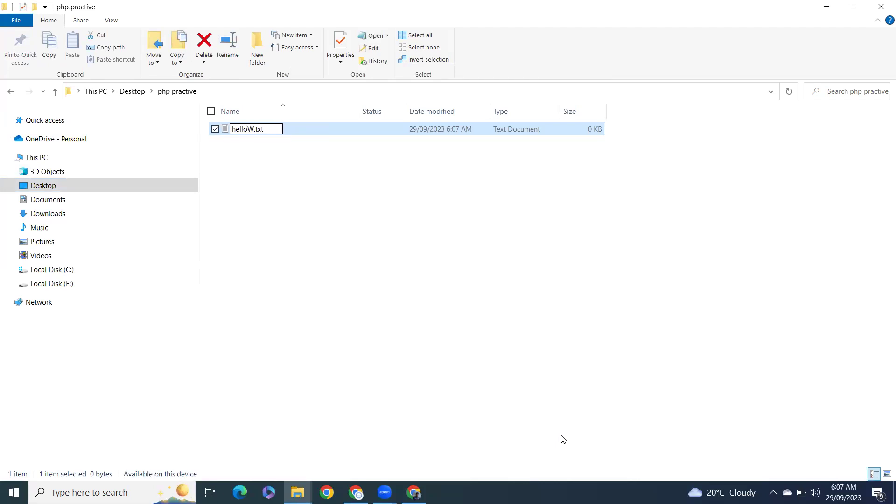
{"action": "type", "text": "ld"}
{"action": "key", "text": "BackSpace"}
{"action": "key", "text": "BackSpace"}
{"action": "key", "text": "BackSpace"}
{"action": "type", "text": "php"}
{"action": "key", "text": "Return"}
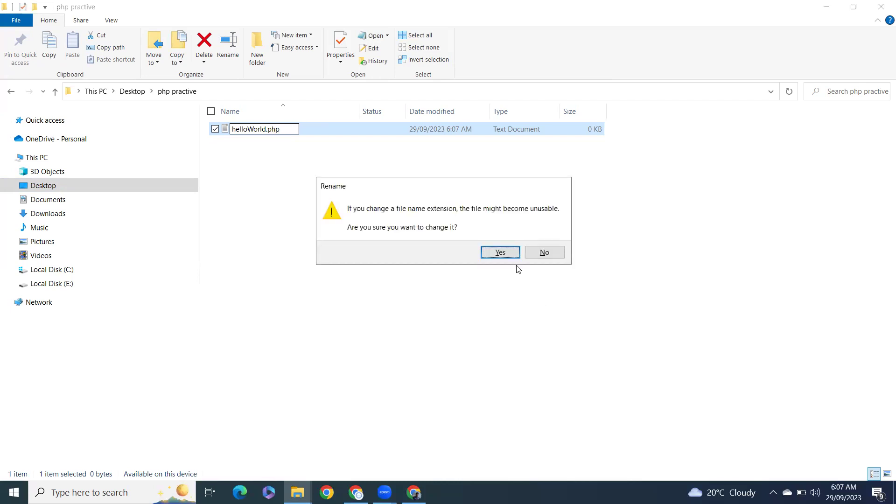
{"action": "left_click", "coordinate": [501, 252]}
- Select helloWorld.php and bring up its context menu to open it with an app
{"action": "right_click", "coordinate": [294, 136]}
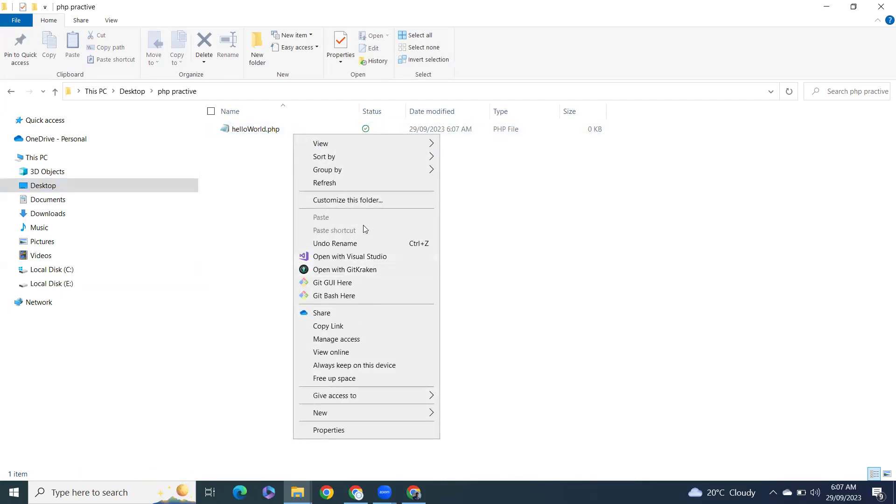
{"action": "left_click", "coordinate": [256, 132]}
{"action": "right_click", "coordinate": [255, 134]}
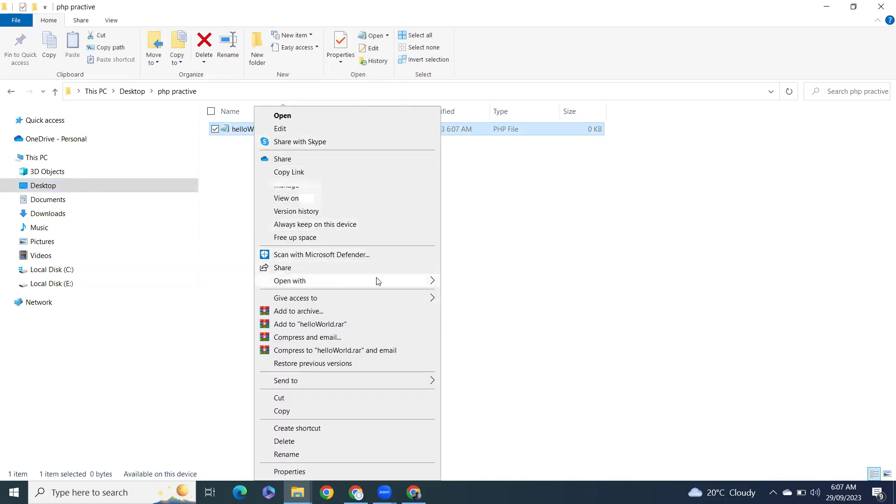
- Open helloWorld.php in Notepad, write <?php echo "Hello World"; ?> on separate lines, and save
{"action": "mouse_move", "coordinate": [376, 280]}
{"action": "left_click", "coordinate": [497, 283]}
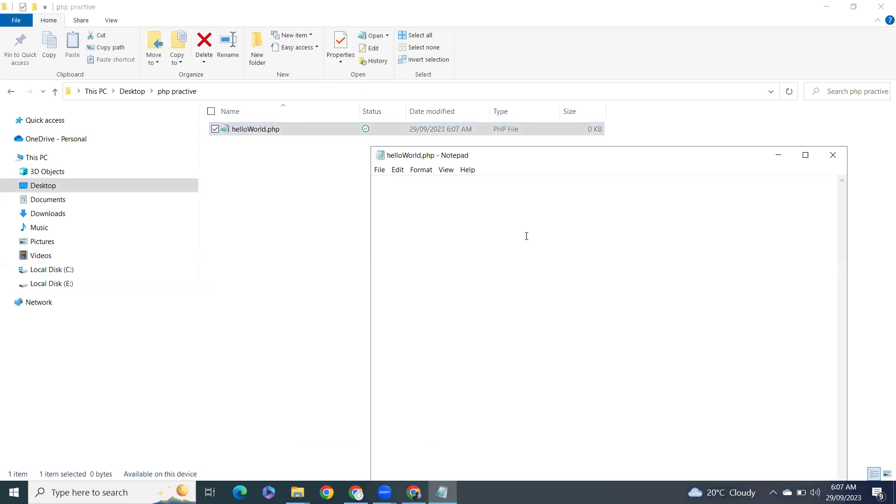
{"action": "type", "text": "<"}
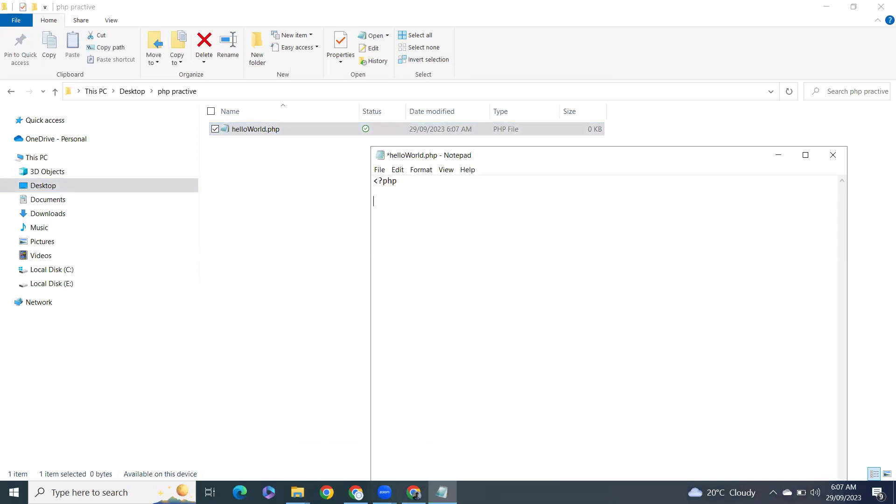
{"action": "type", "text": "?php"}
{"action": "key", "text": "Return"}
{"action": "key", "text": "Return"}
{"action": "type", "text": "?>"}
{"action": "key", "text": "Return"}
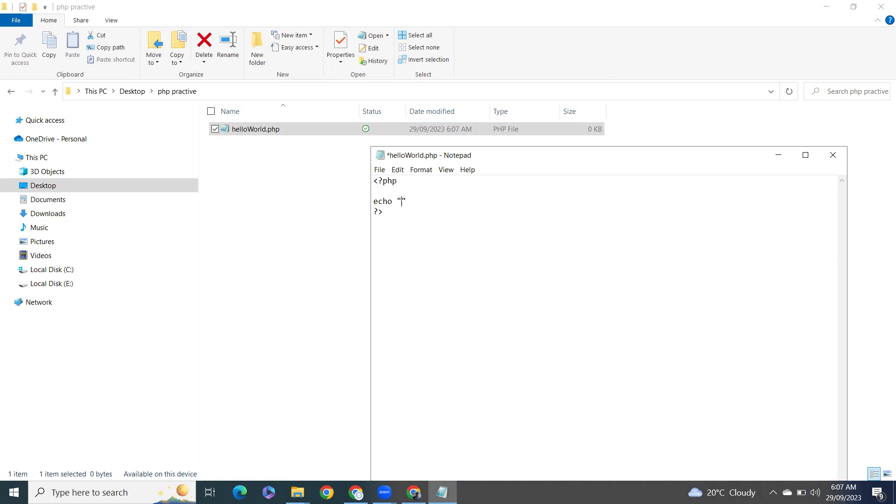
{"action": "type", "text": "echo \"Hello World"}
{"action": "key", "text": "End"}
{"action": "type", "text": ";"}
{"action": "key", "text": "Return"}
{"action": "key", "text": "ctrl+s"}
{"action": "left_click", "coordinate": [299, 202]}
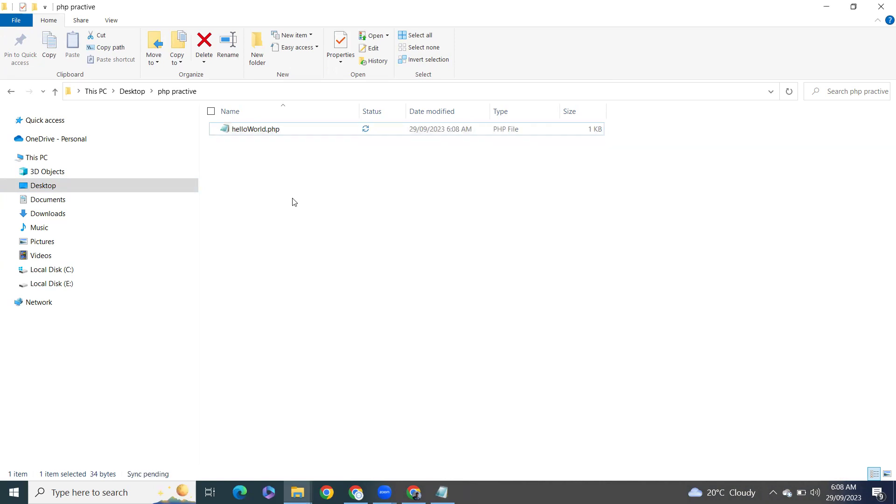
- Open a Command Prompt in the php practive folder by typing cmd in the address bar
{"action": "right_click", "coordinate": [374, 211]}
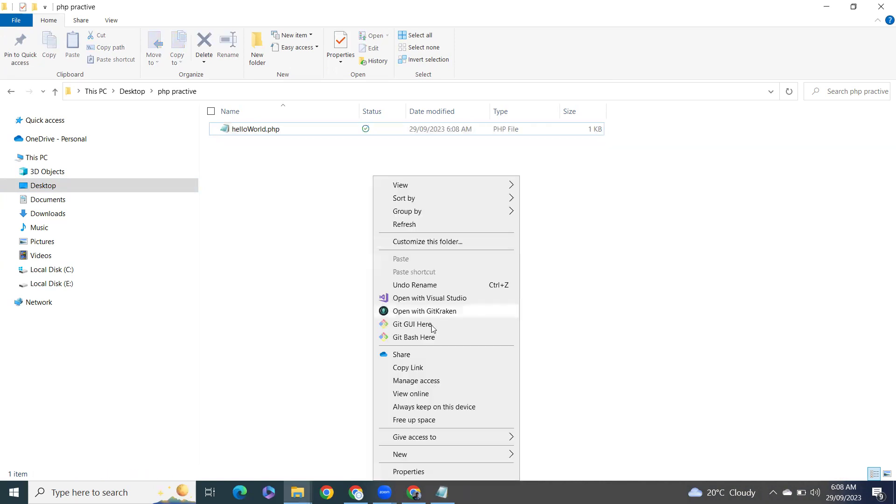
{"action": "left_click", "coordinate": [238, 90]}
{"action": "type", "text": "cmd"}
{"action": "key", "text": "Return"}
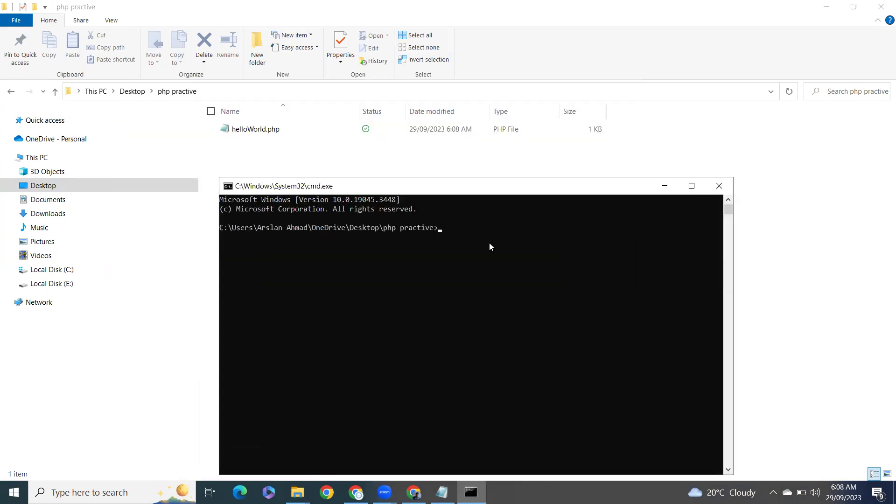
- Run php -S localhost:8000 to start the PHP development server
{"action": "left_click", "coordinate": [491, 245]}
{"action": "key", "text": "Escape"}
{"action": "type", "text": "php -S localhost:8"}
{"action": "type", "text": "000"}
{"action": "key", "text": "Return"}
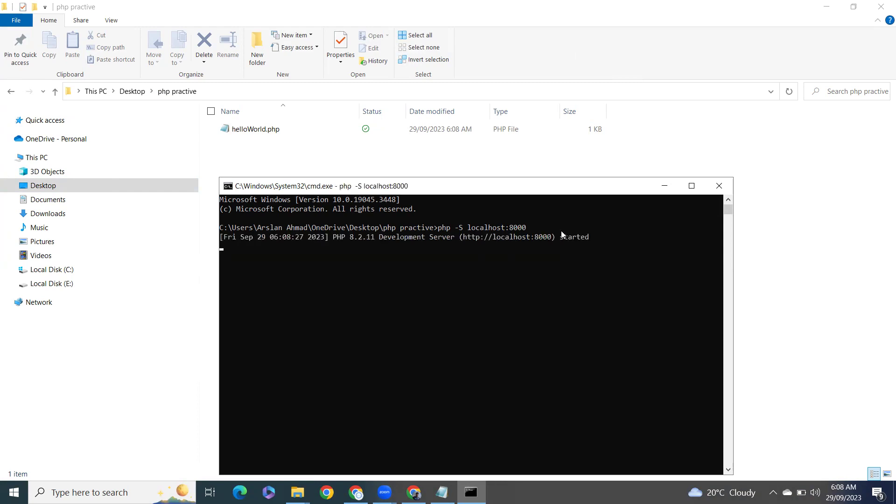
- Open a new Chrome tab and load localhost:8000, which returns 404 Not Found
{"action": "mouse_move", "coordinate": [414, 493]}
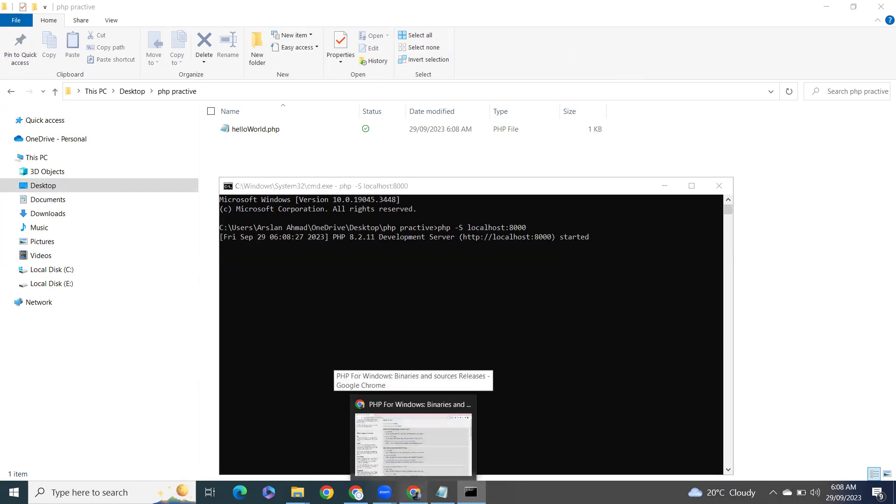
{"action": "left_click", "coordinate": [411, 435]}
{"action": "left_click", "coordinate": [158, 5]}
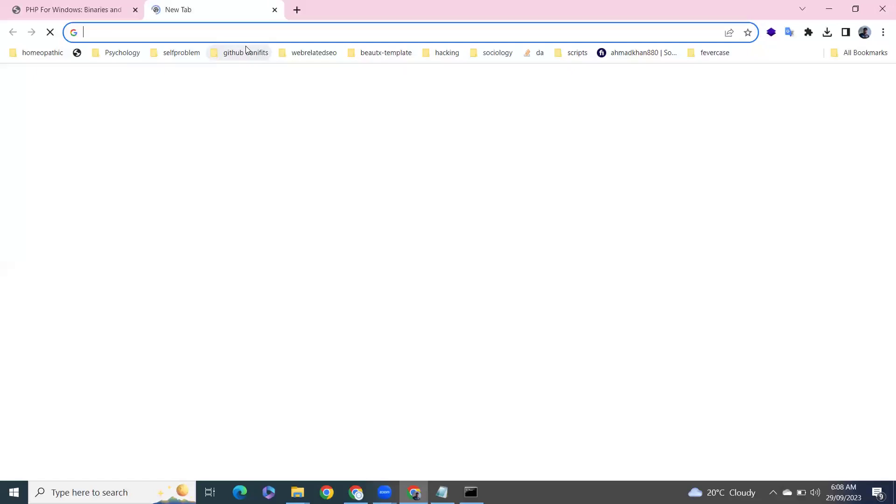
{"action": "type", "text": "localhost/phpmyadmin/index.ph"}
{"action": "key", "text": "BackSpace"}
{"action": "key", "text": "BackSpace"}
{"action": "key", "text": "BackSpace"}
{"action": "key", "text": "BackSpace"}
{"action": "key", "text": "BackSpace"}
{"action": "key", "text": "BackSpace"}
{"action": "key", "text": "BackSpace"}
{"action": "key", "text": "BackSpace"}
{"action": "key", "text": "BackSpace"}
{"action": "key", "text": "BackSpace"}
{"action": "key", "text": "BackSpace"}
{"action": "key", "text": "BackSpace"}
{"action": "key", "text": "BackSpace"}
{"action": "key", "text": "BackSpace"}
{"action": "key", "text": "BackSpace"}
{"action": "key", "text": "BackSpace"}
{"action": "key", "text": "BackSpace"}
{"action": "key", "text": "BackSpace"}
{"action": "key", "text": "BackSpace"}
{"action": "key", "text": "BackSpace"}
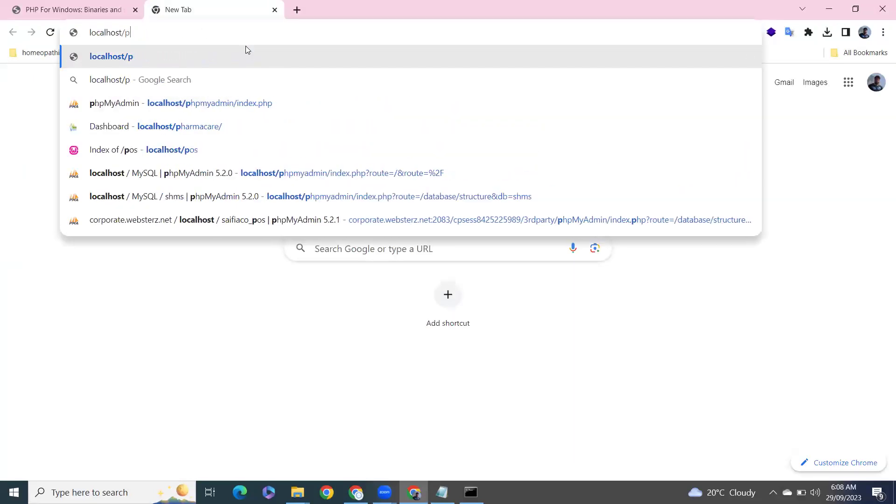
{"action": "type", "text": ":8000"}
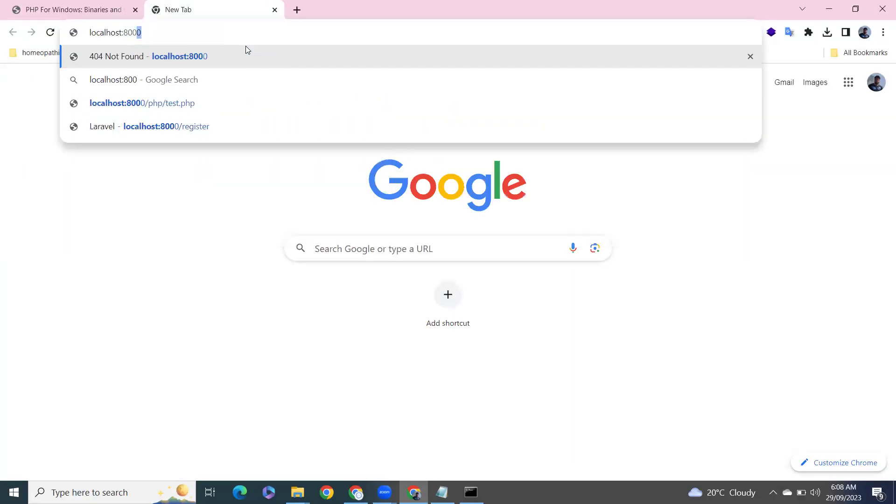
{"action": "key", "text": "Return"}
- Begin a file path in the address and check helloWorld.php's exact spelling in the php practive folder
{"action": "left_click", "coordinate": [259, 36]}
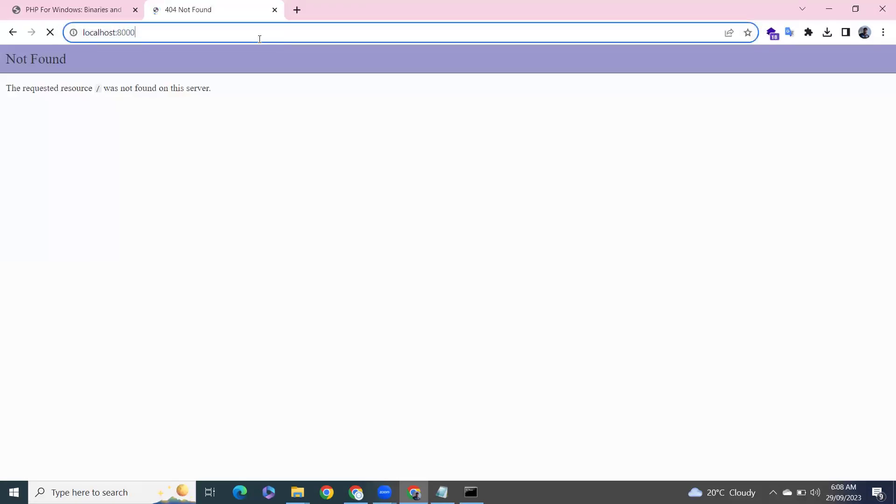
{"action": "type", "text": "/"}
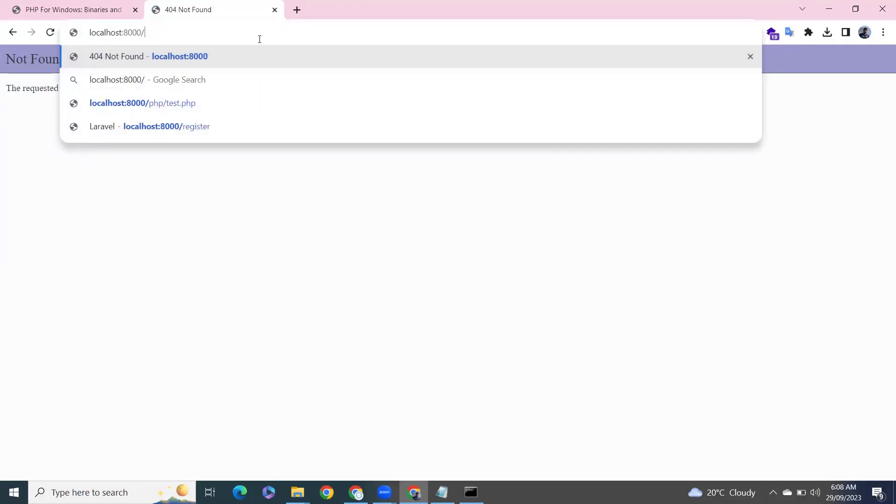
{"action": "type", "text": "he"}
{"action": "left_click", "coordinate": [298, 492]}
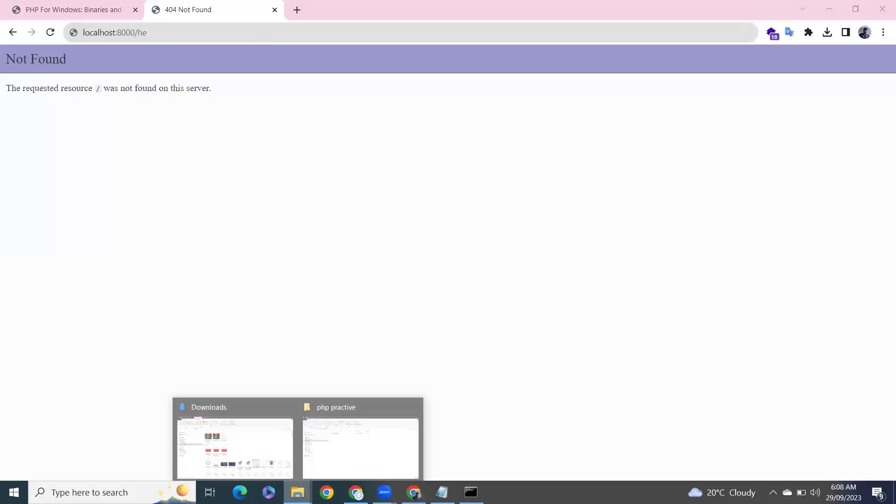
{"action": "left_click", "coordinate": [390, 406]}
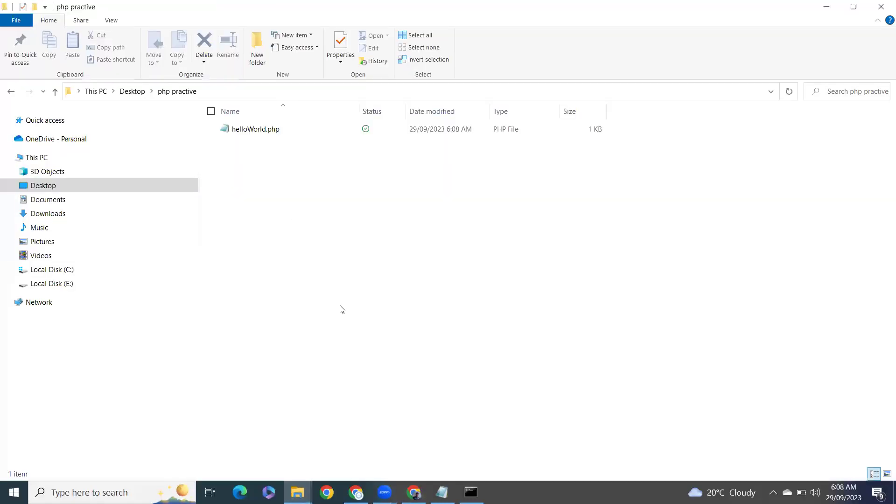
{"action": "left_click", "coordinate": [260, 133]}
{"action": "right_click", "coordinate": [261, 135]}
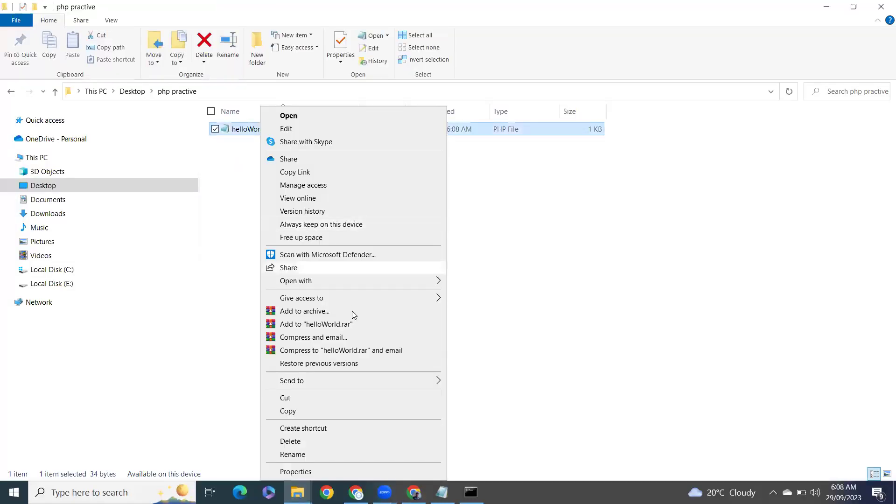
{"action": "left_click", "coordinate": [342, 455]}
{"action": "left_click", "coordinate": [247, 146]}
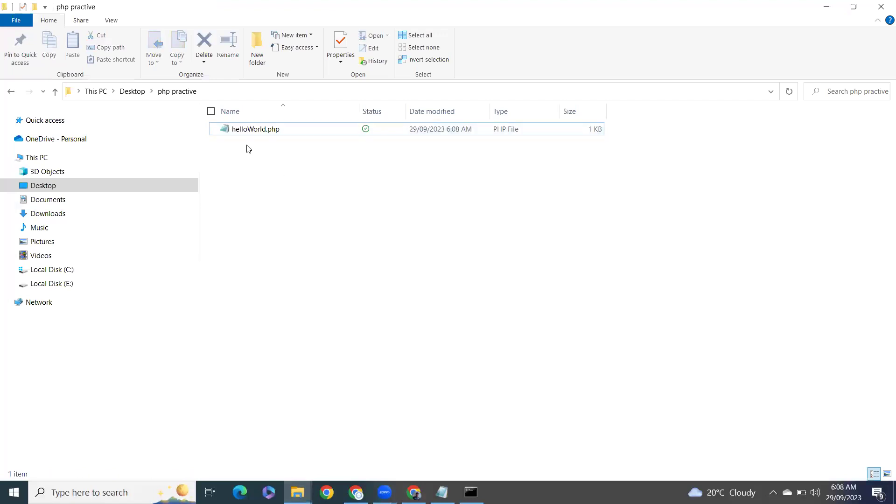
{"action": "left_click", "coordinate": [248, 132]}
{"action": "right_click", "coordinate": [248, 132]}
{"action": "left_click", "coordinate": [316, 457]}
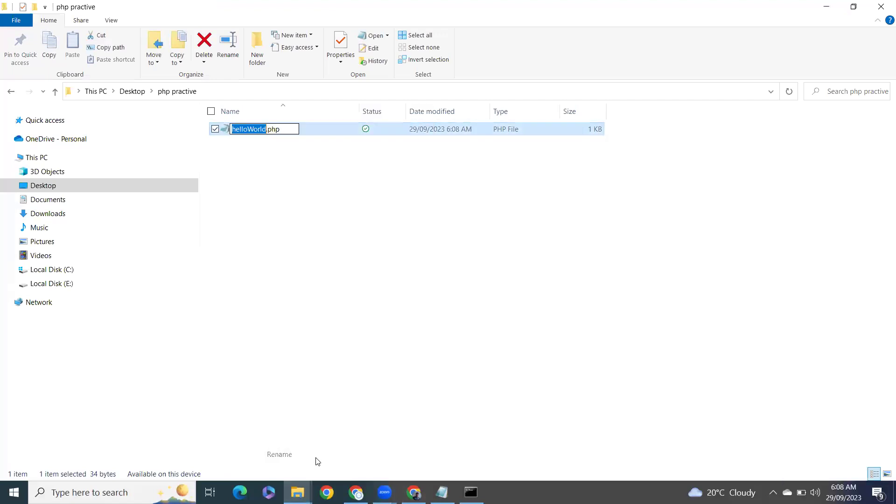
{"action": "key", "text": "Home"}
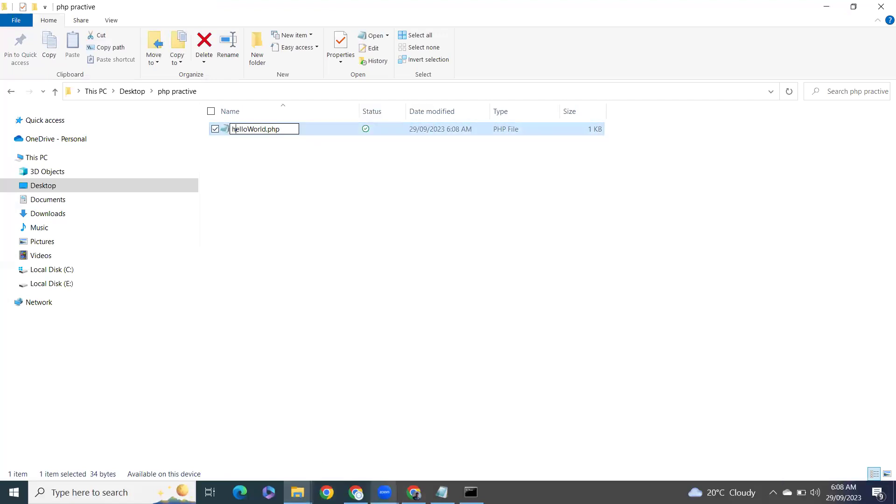
- Request localhost:8000/helloWorld, then localhost:8000/helloWorld.php to display Hello World
{"action": "left_click", "coordinate": [414, 493]}
{"action": "type", "text": "lloWorld"}
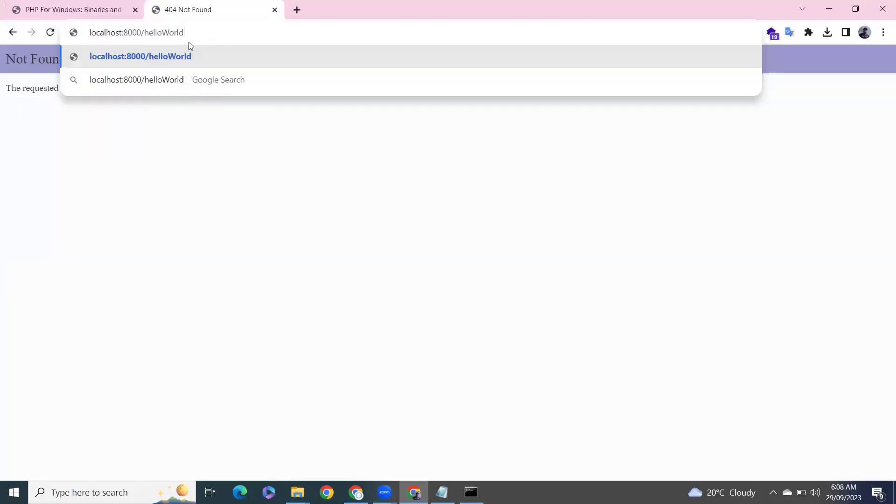
{"action": "key", "text": "Return"}
{"action": "left_click", "coordinate": [218, 38]}
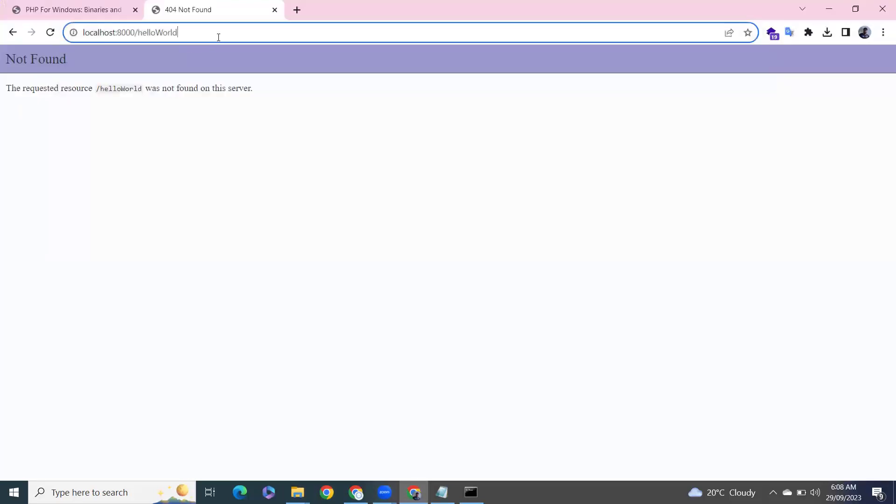
{"action": "type", "text": ".php"}
{"action": "key", "text": "Return"}
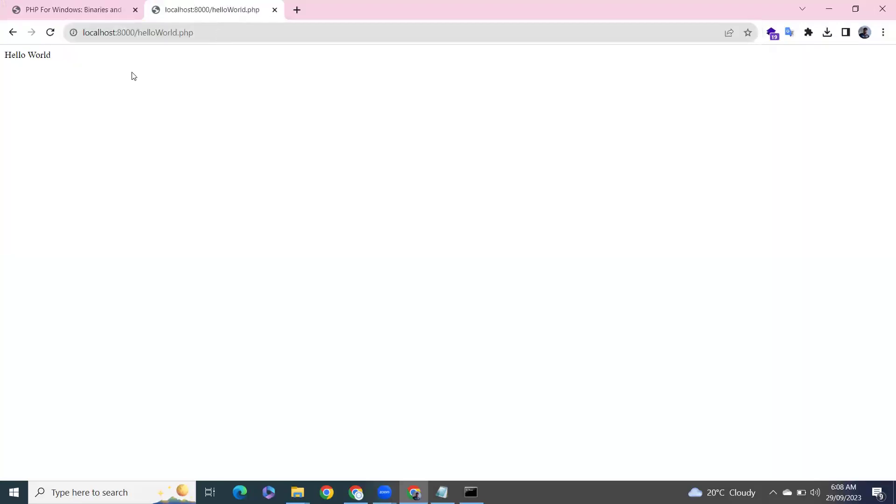
- Trim the address back to localhost:8000/ and request the server root
{"action": "left_click_drag", "start_coordinate": [149, 33], "coordinate": [156, 33]}
{"action": "key", "text": "shift+End"}
{"action": "key", "text": "BackSpace"}
{"action": "key", "text": "BackSpace"}
{"action": "key", "text": "BackSpace"}
{"action": "key", "text": "BackSpace"}
{"action": "key", "text": "BackSpace"}
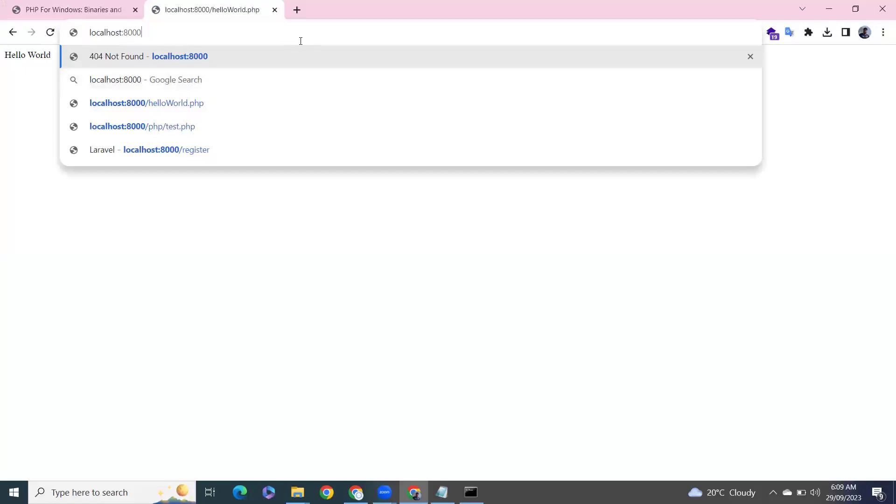
{"action": "key", "text": "Return"}
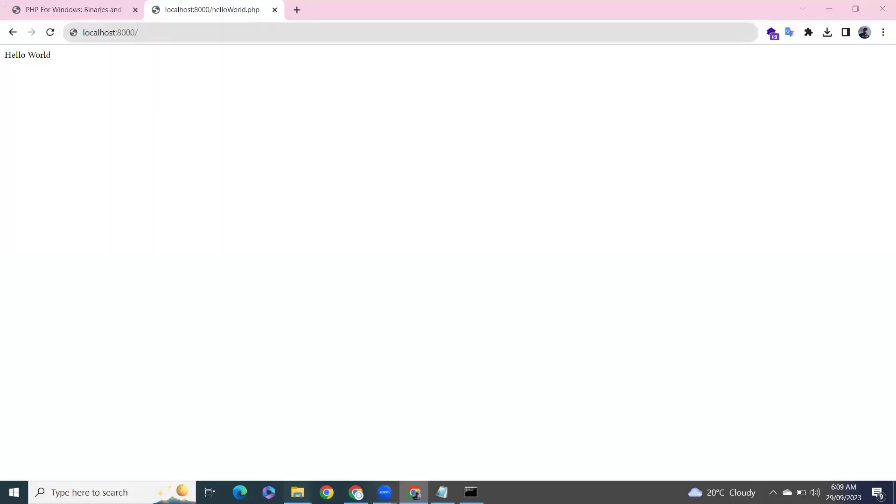
- Rename helloWorld.php to index.php in php practive, then reload localhost:8000 in Chrome
{"action": "mouse_move", "coordinate": [298, 491]}
{"action": "left_click", "coordinate": [394, 432]}
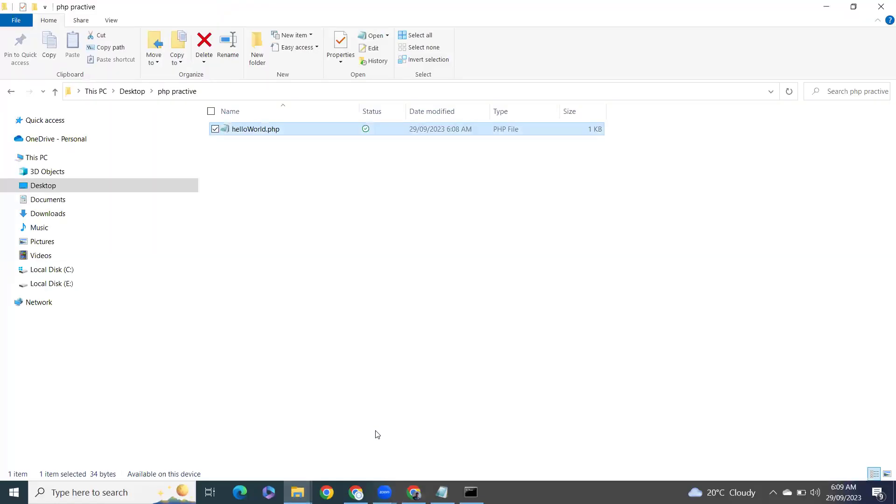
{"action": "right_click", "coordinate": [261, 133]}
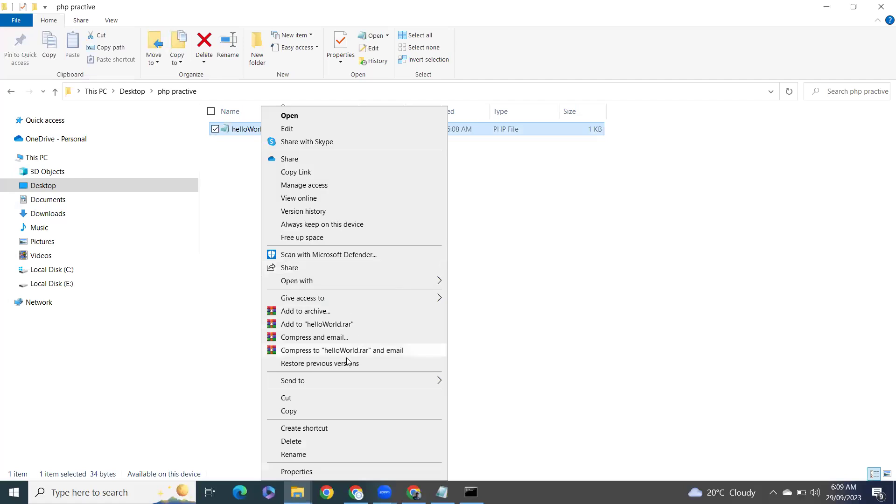
{"action": "left_click", "coordinate": [334, 455]}
{"action": "type", "text": "index.php"}
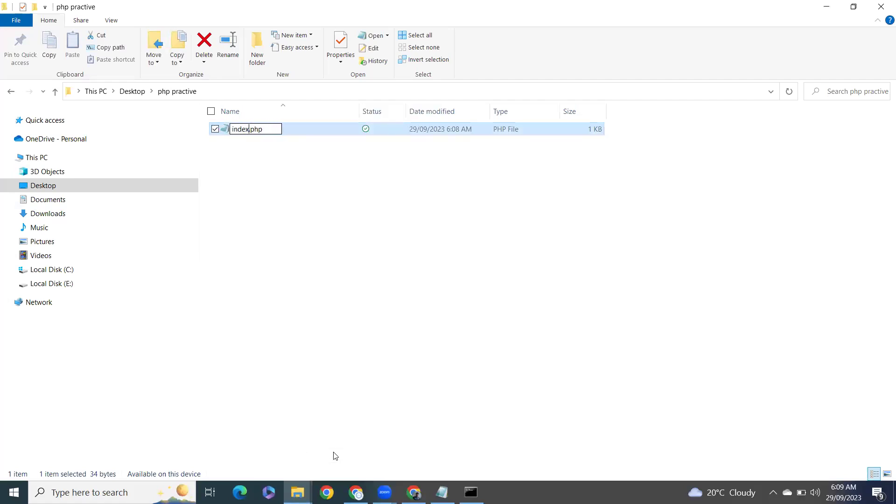
{"action": "key", "text": "Return"}
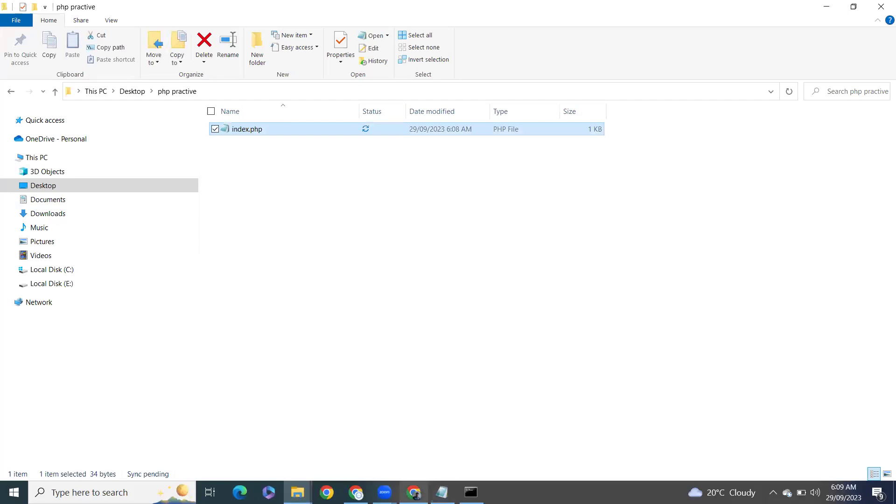
{"action": "left_click", "coordinate": [414, 493]}
{"action": "key", "text": "Return"}
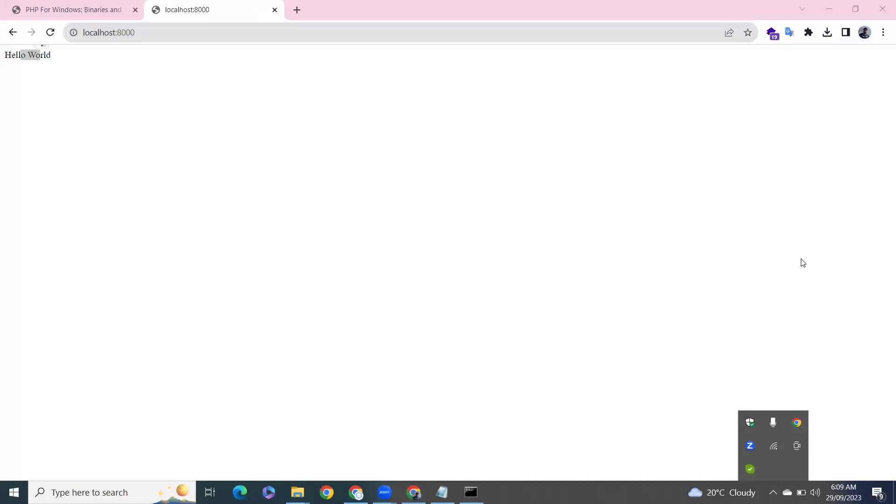
- Dismiss the system tray popup covering the Hello World page at localhost:8000
{"action": "left_click", "coordinate": [803, 263]}
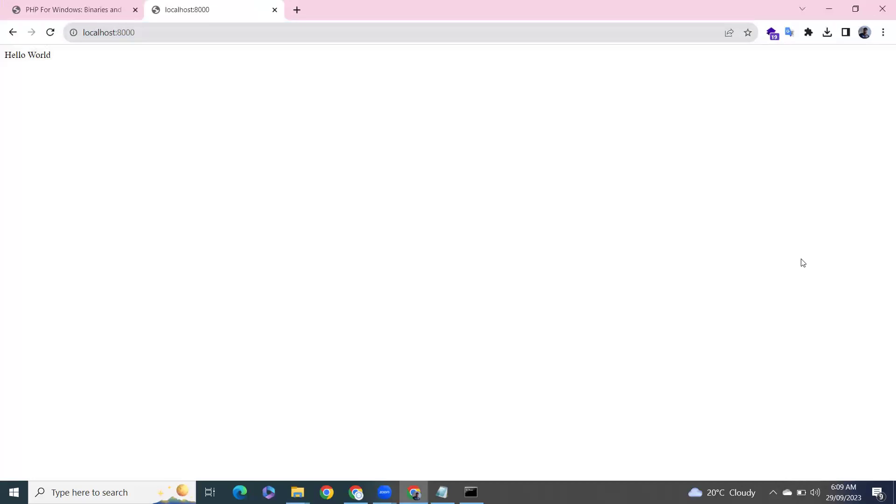